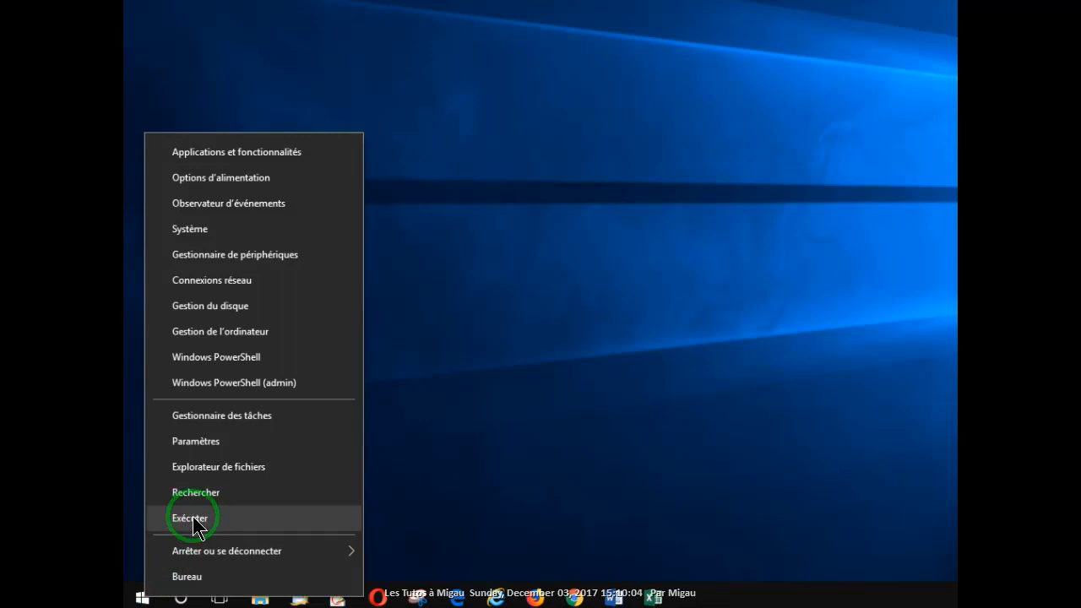
Search the computer for "note" and open a blank document in Bloc-notes.
{"action": "left_click", "coordinate": [201, 492]}
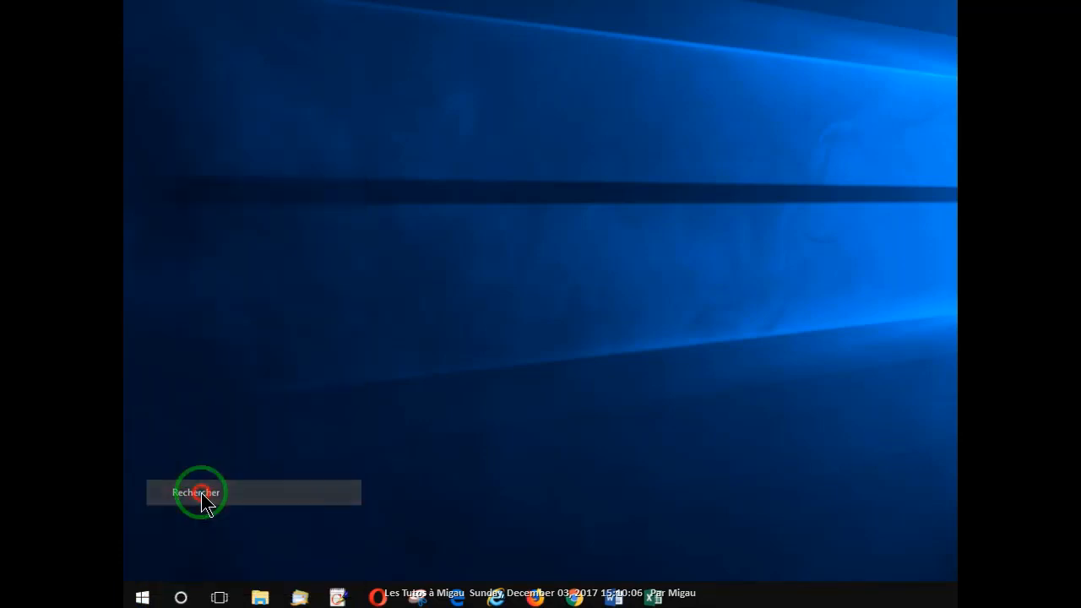
{"action": "type", "text": "n"}
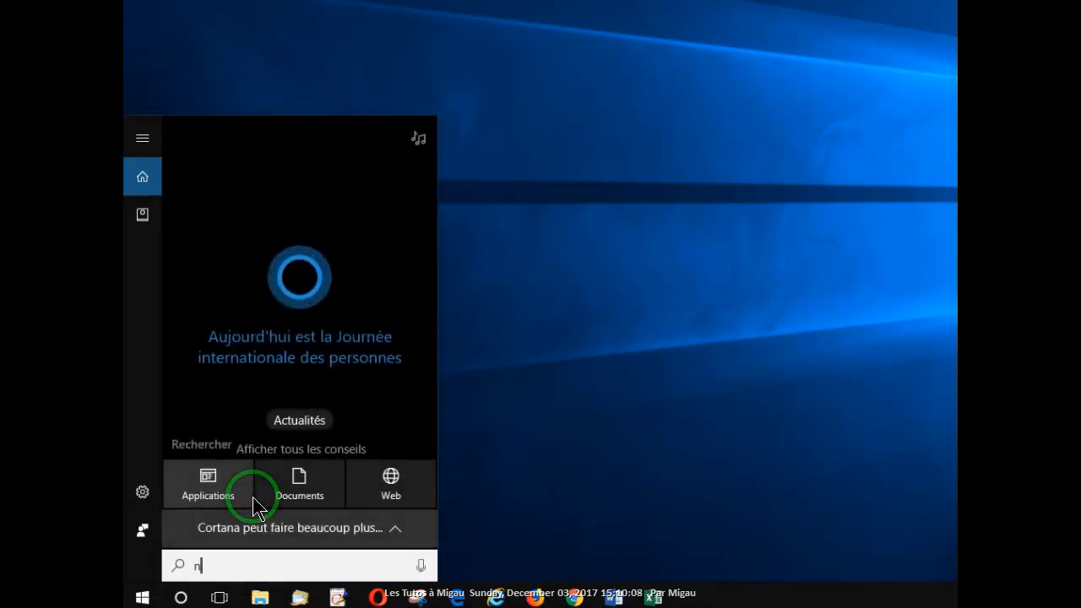
{"action": "type", "text": "ote"}
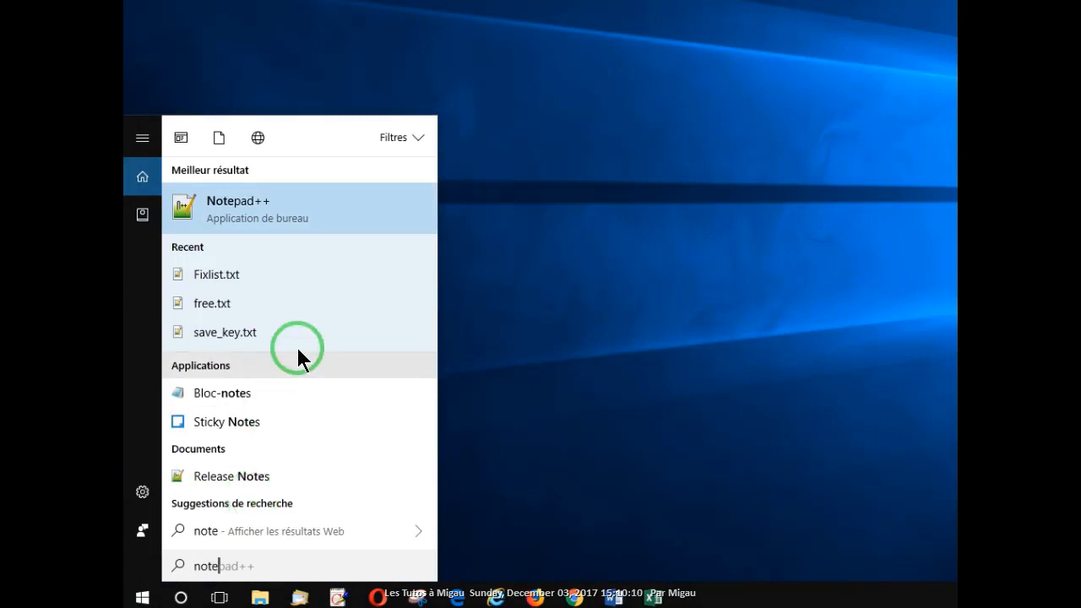
{"action": "left_click", "coordinate": [243, 395]}
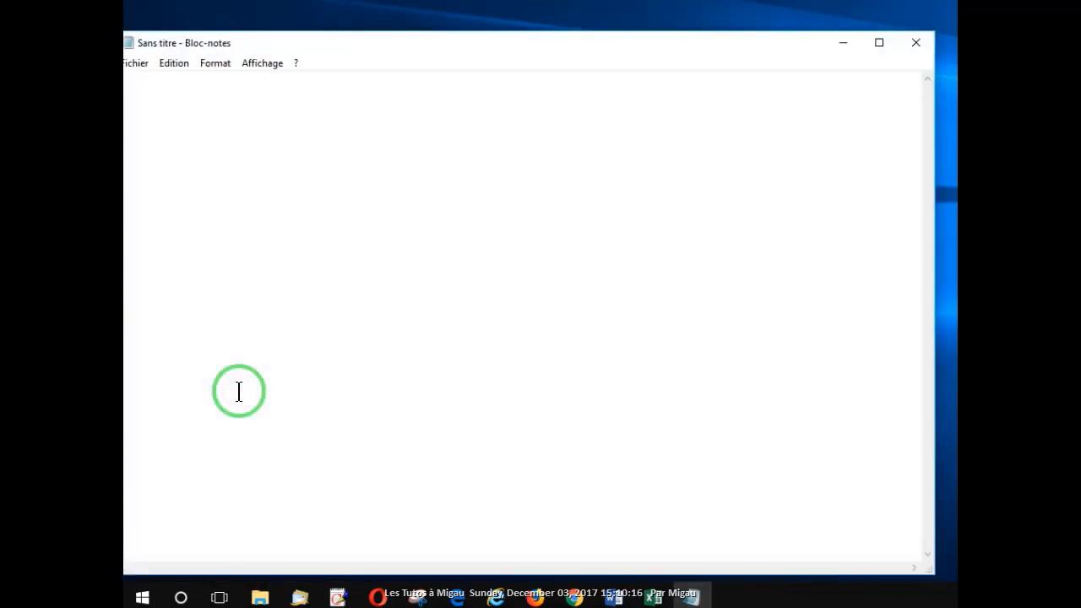
Move the blank Bloc-notes window up and enlarge it to fill the desktop down to the taskbar.
{"action": "left_click_drag", "start_coordinate": [554, 48], "coordinate": [569, 23]}
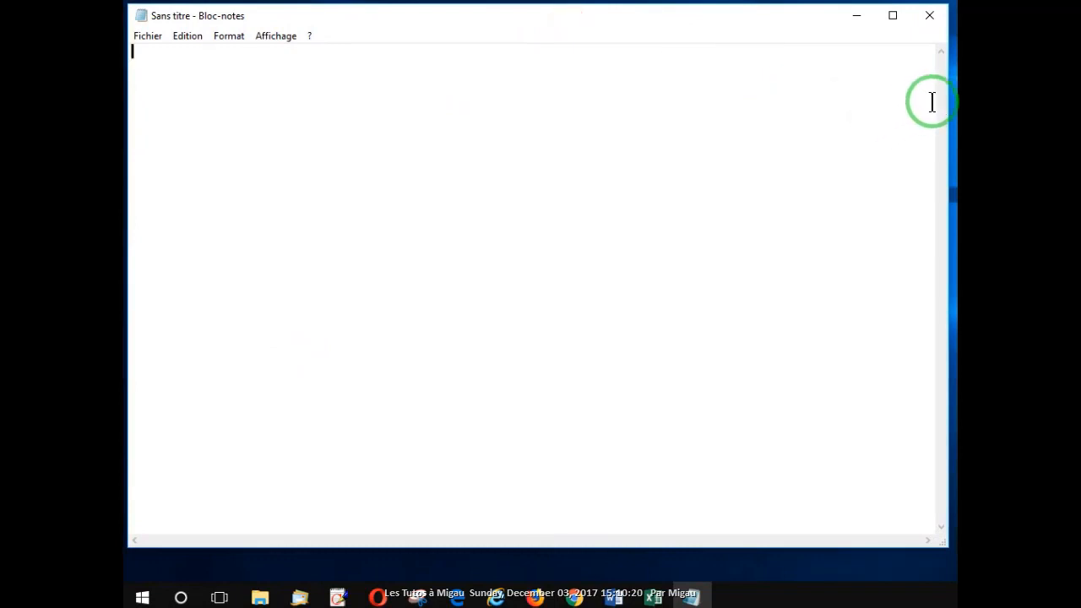
{"action": "mouse_move", "coordinate": [951, 31]}
{"action": "left_mouse_down"}
{"action": "mouse_move", "coordinate": [972, 31]}
{"action": "mouse_move", "coordinate": [957, 32]}
{"action": "left_mouse_up"}
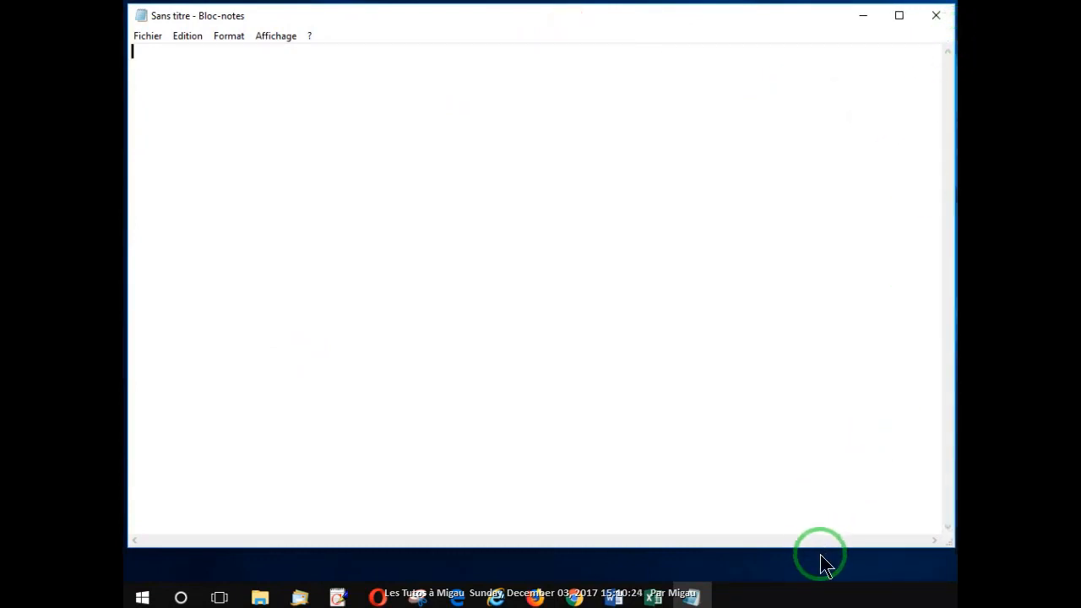
{"action": "left_click_drag", "start_coordinate": [821, 554], "coordinate": [826, 583]}
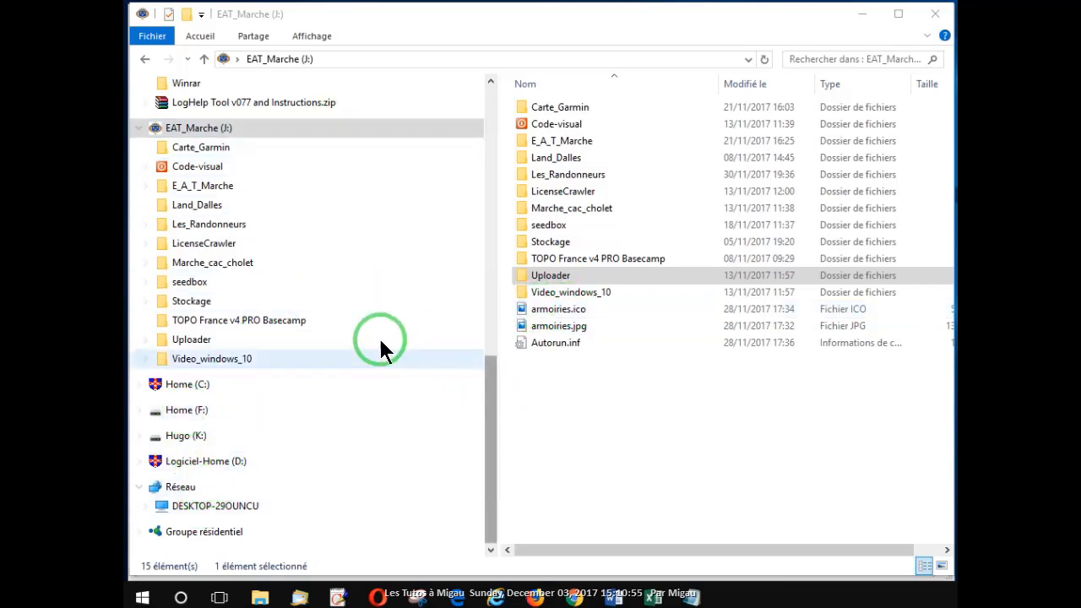
Open the existing Autorun.inf file on the EAT_Marche (J:) drive with Bloc-notes.
{"action": "left_click", "coordinate": [153, 130]}
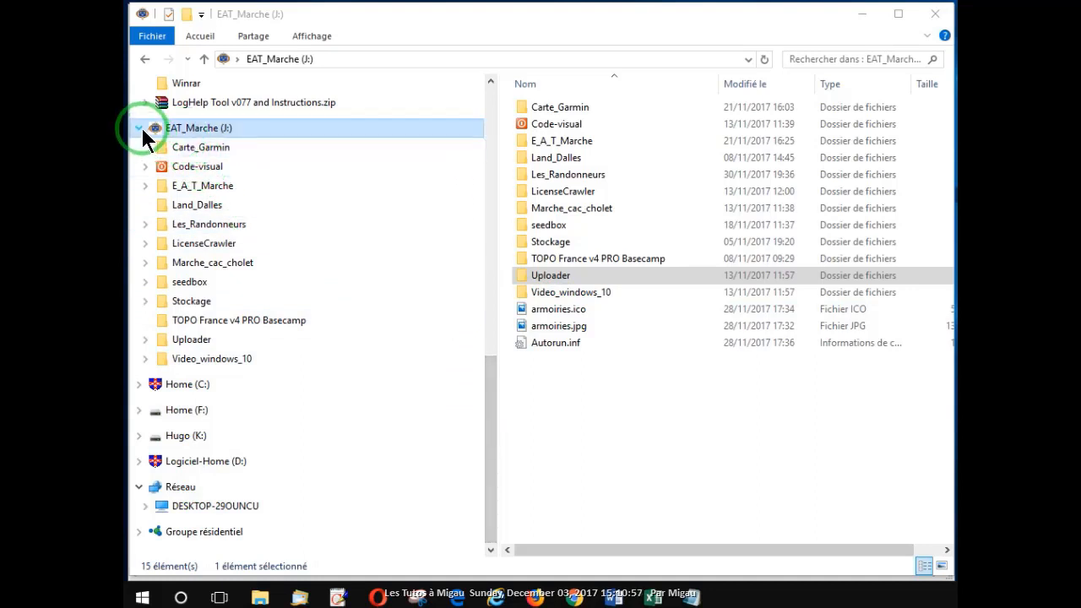
{"action": "left_click", "coordinate": [554, 310]}
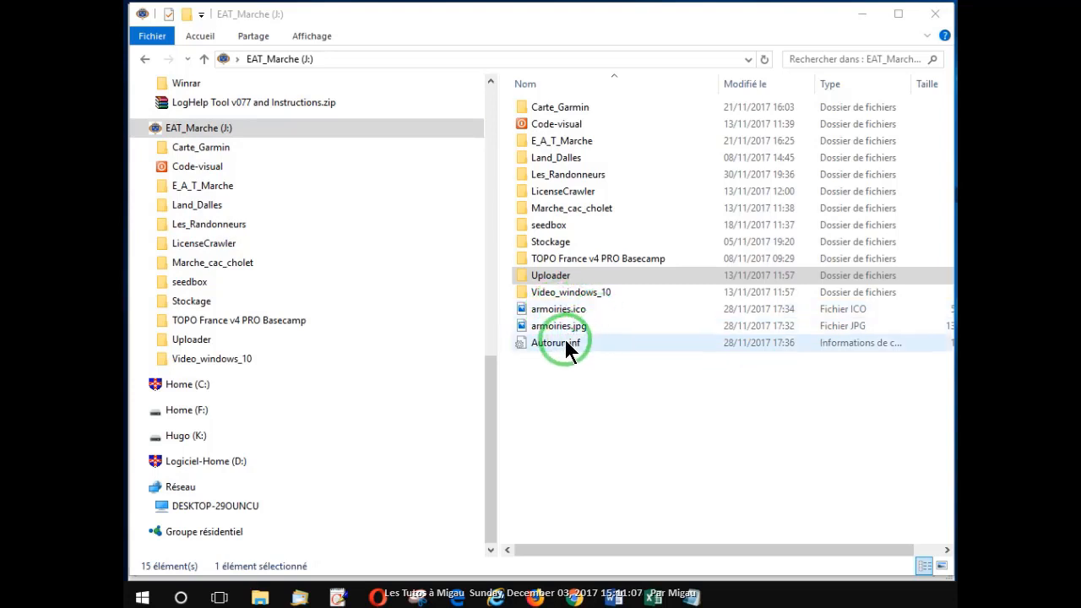
{"action": "left_click", "coordinate": [568, 350]}
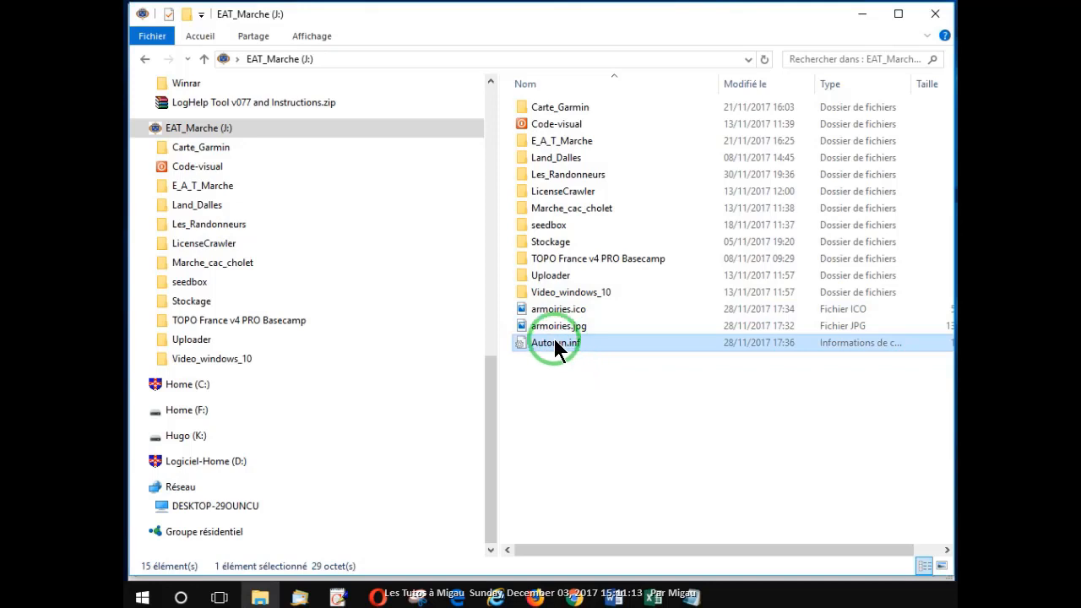
{"action": "right_click", "coordinate": [555, 341]}
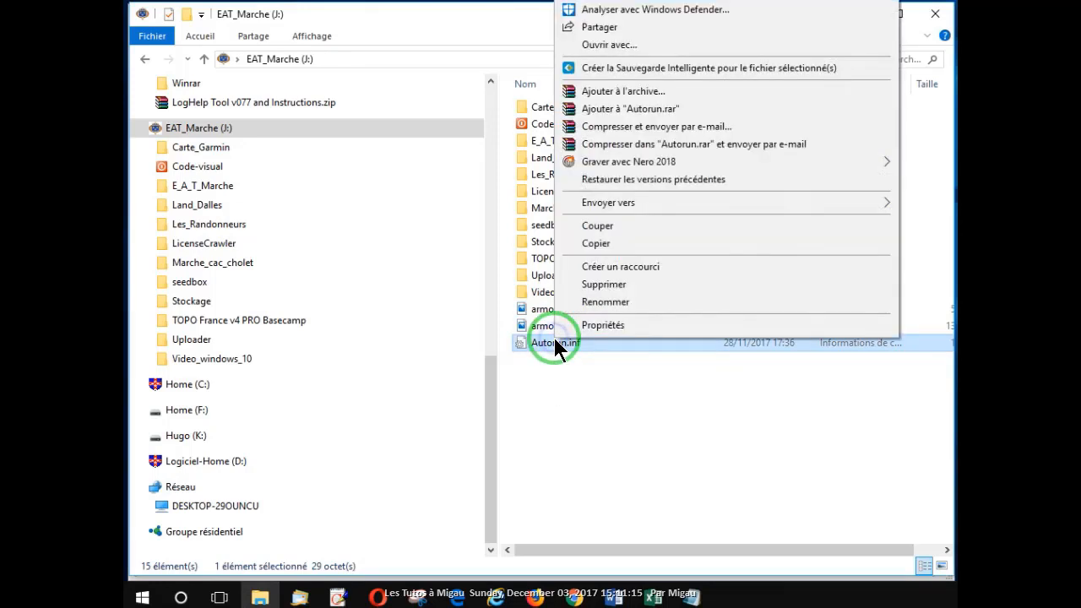
{"action": "left_click", "coordinate": [619, 46]}
{"action": "left_click", "coordinate": [694, 95]}
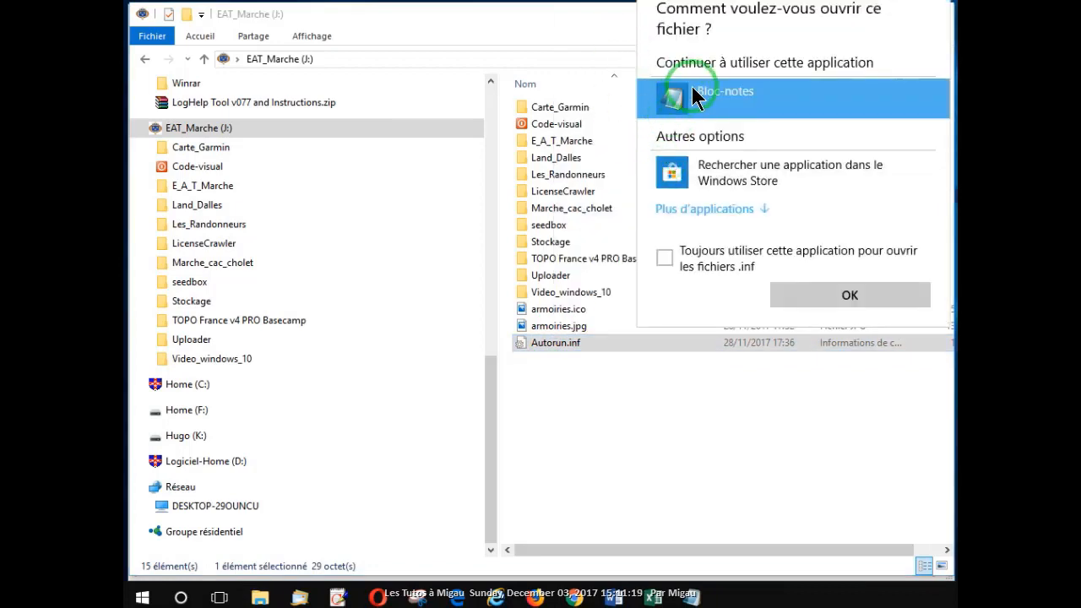
{"action": "left_click", "coordinate": [848, 293]}
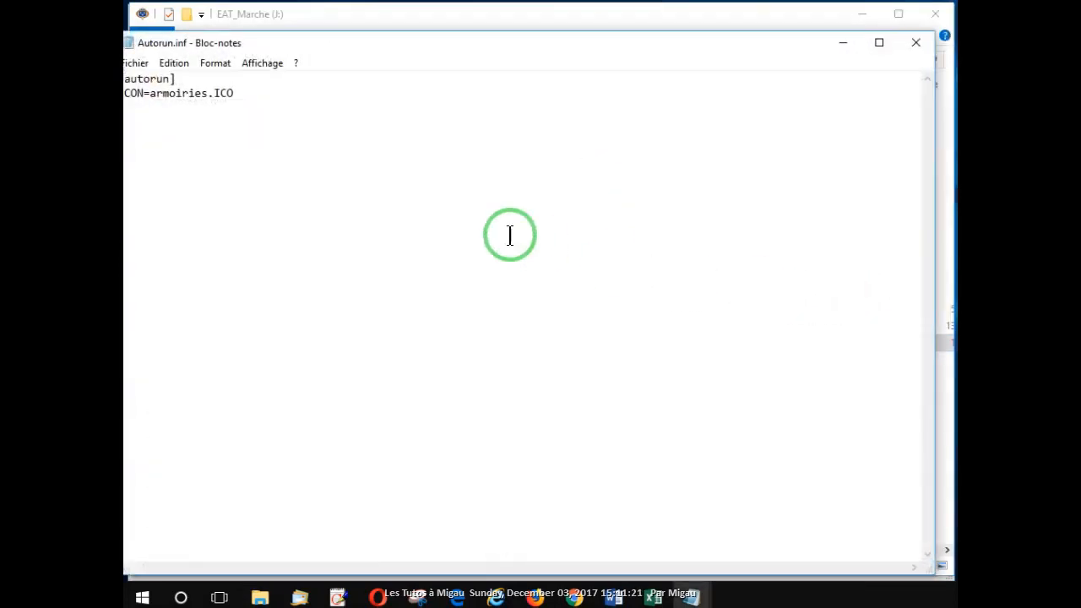
Examine the autorun section and the icon file name in Autorun.inf, and close the file.
{"action": "left_click_drag", "start_coordinate": [380, 42], "coordinate": [405, 30]}
{"action": "left_click", "coordinate": [173, 84]}
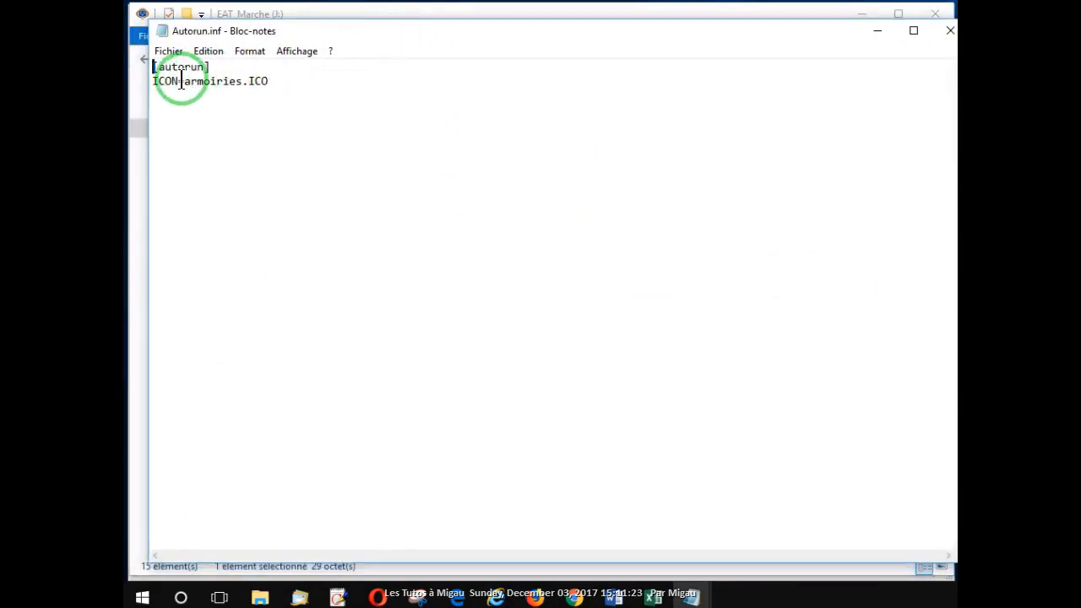
{"action": "left_click", "coordinate": [152, 69]}
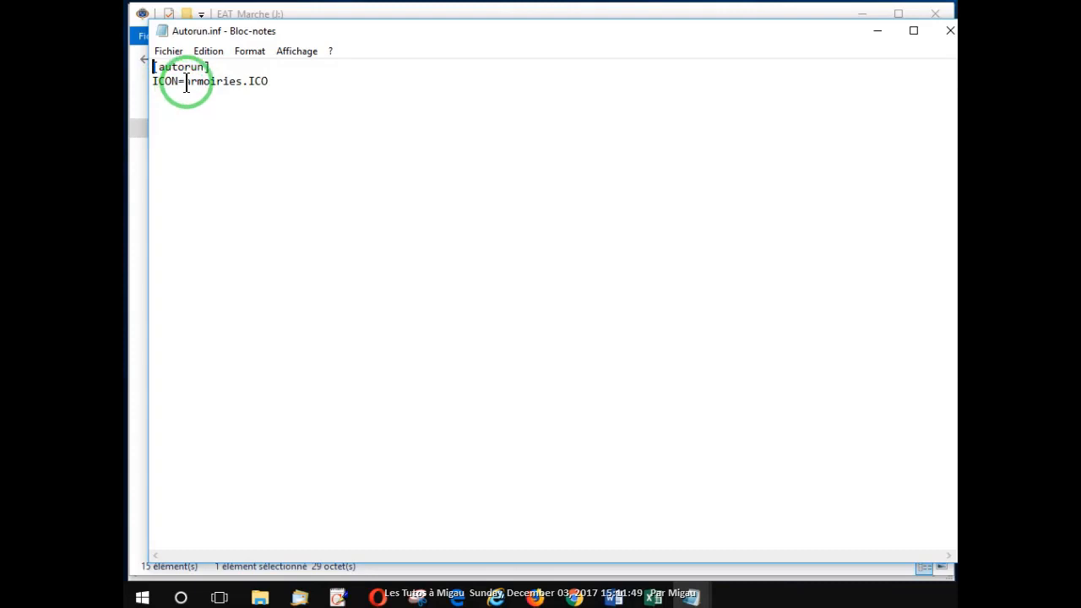
{"action": "left_click_drag", "start_coordinate": [184, 82], "coordinate": [242, 81]}
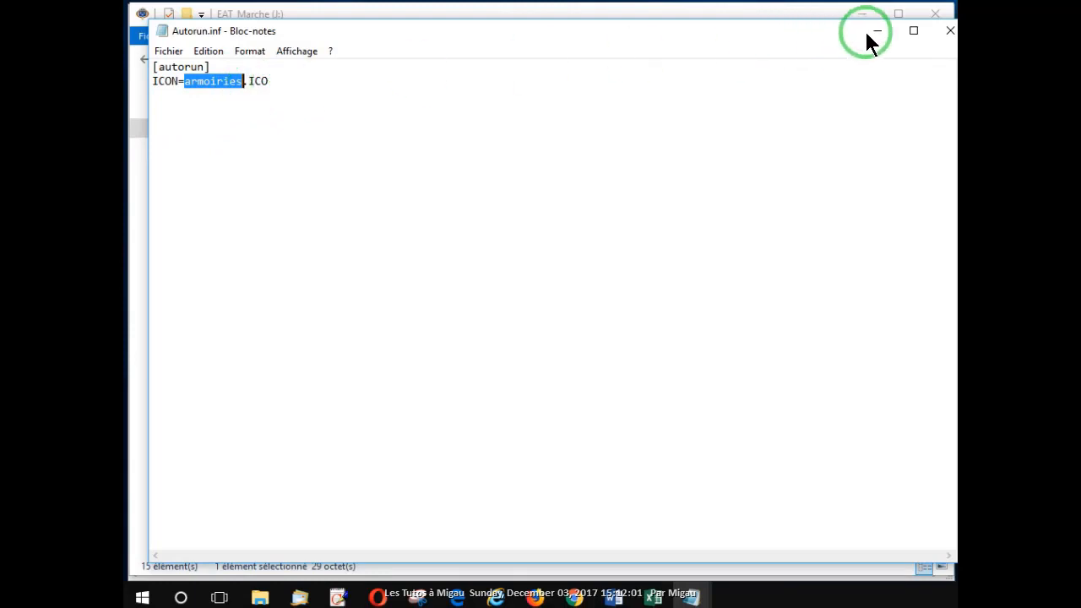
{"action": "left_click", "coordinate": [946, 33]}
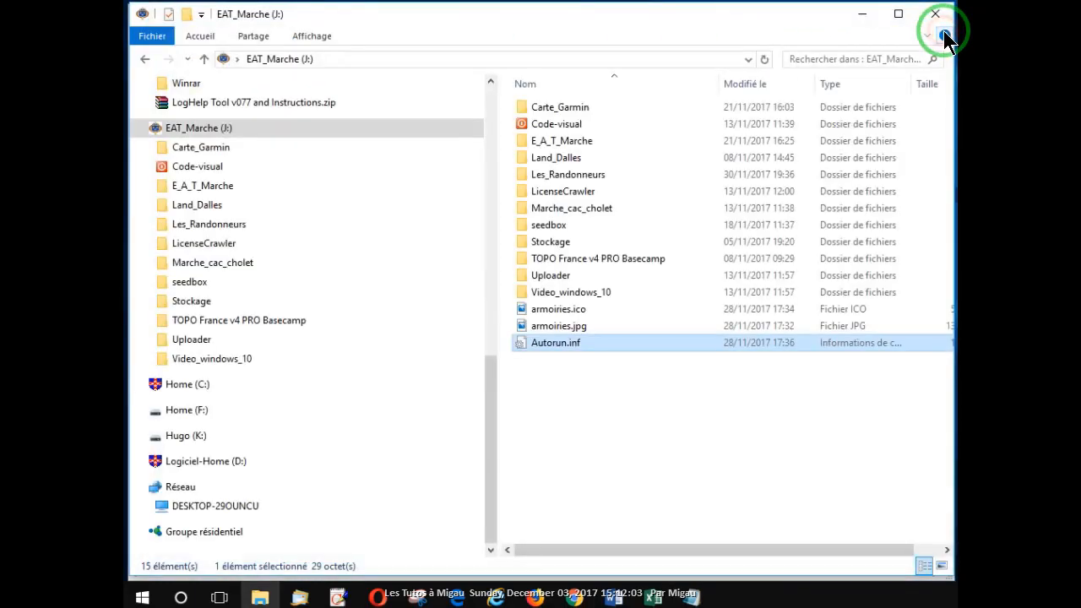
Write "[autorun]" and, on a second line, "ICON=nomdufichier.ico" in the blank Bloc-notes document.
{"action": "left_click", "coordinate": [691, 594]}
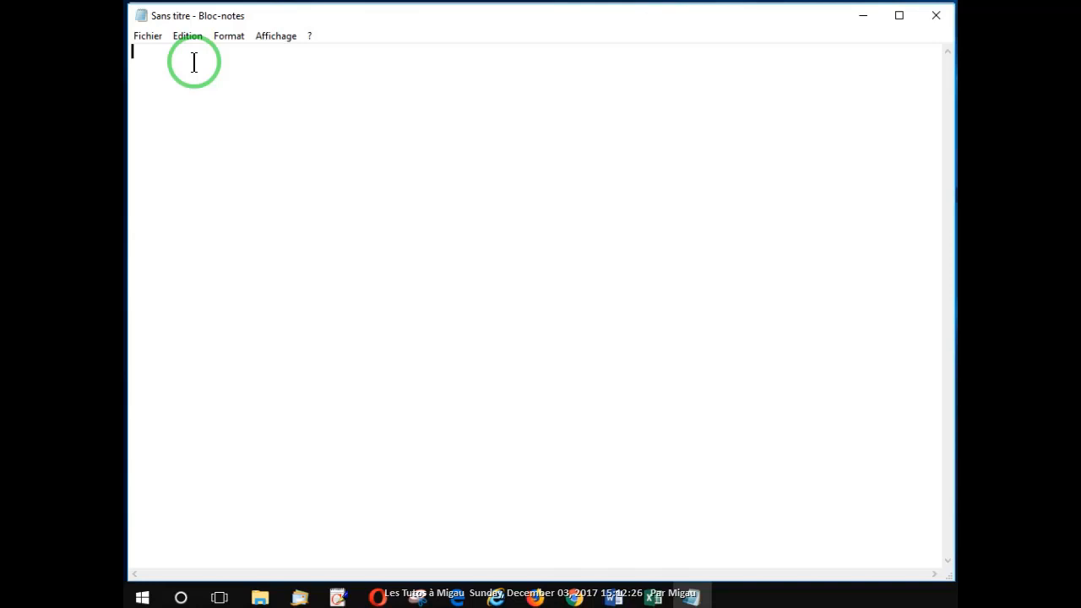
{"action": "type", "text": "["}
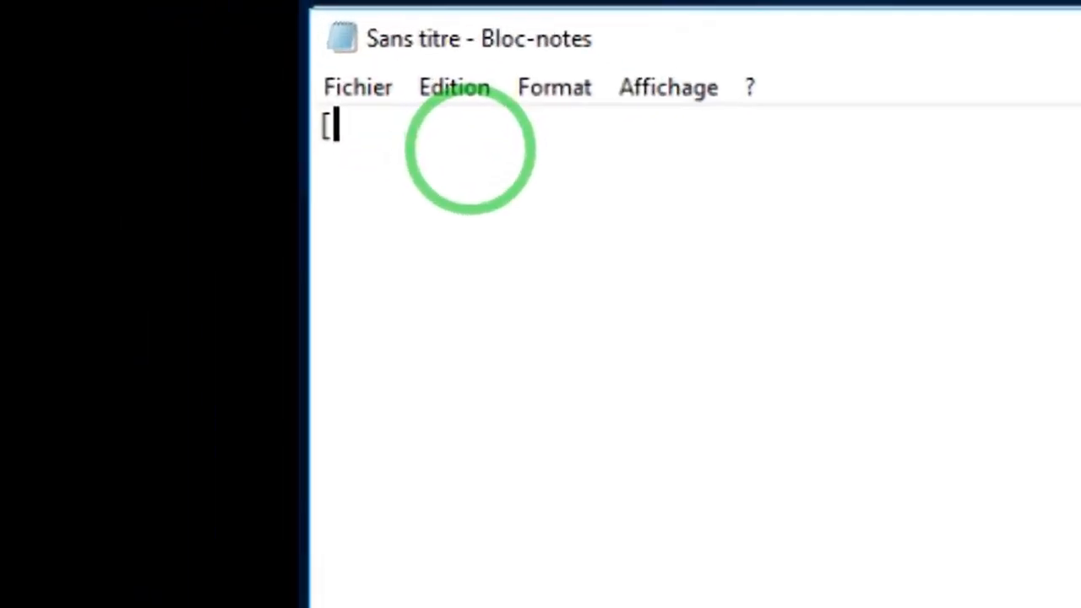
{"action": "type", "text": "au"}
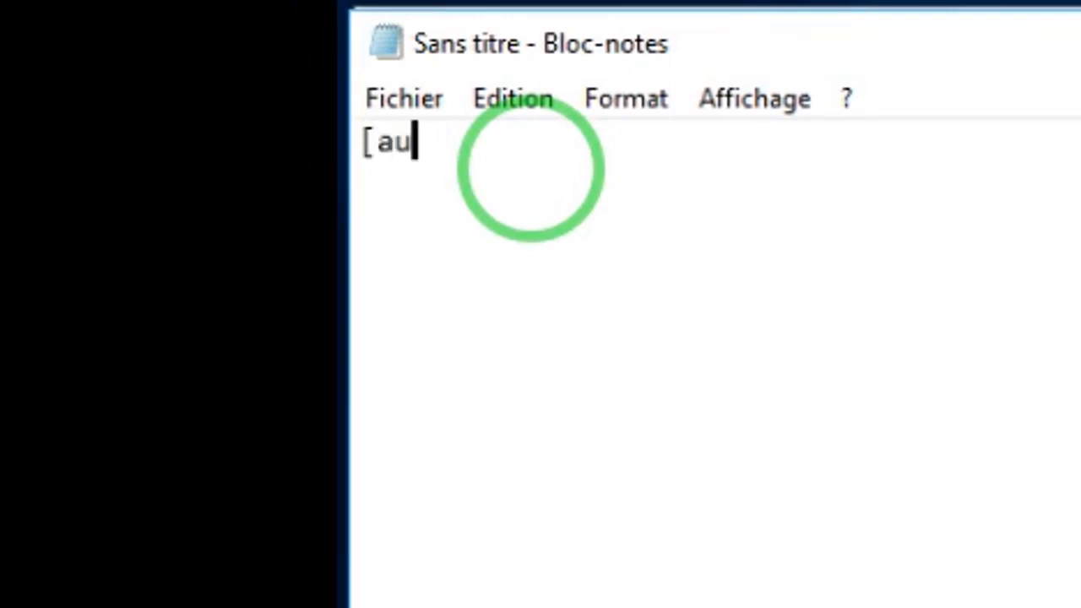
{"action": "type", "text": "toron"}
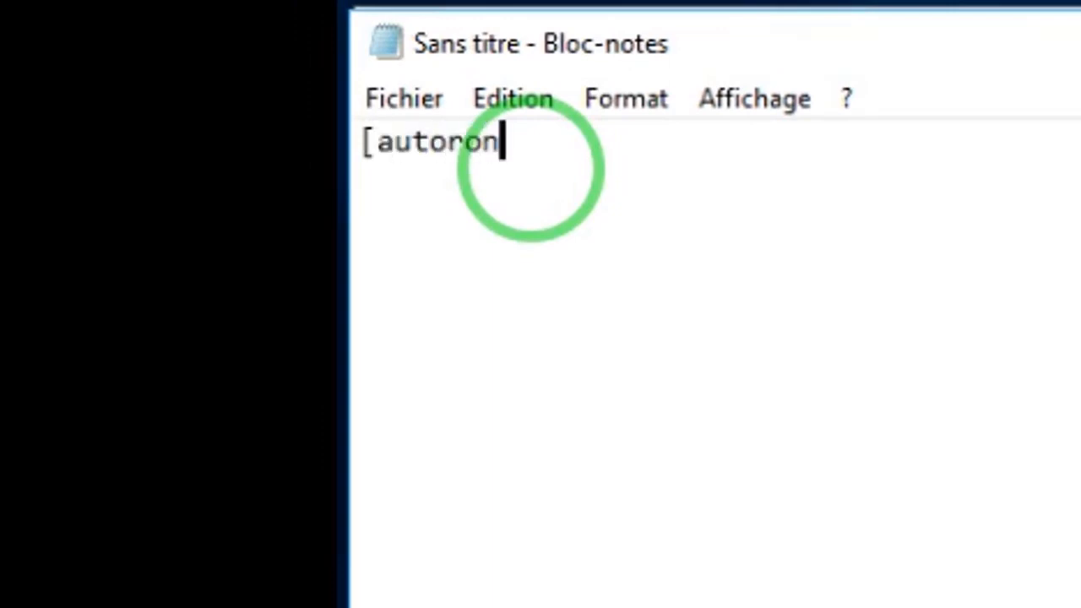
{"action": "key", "text": "BackSpace"}
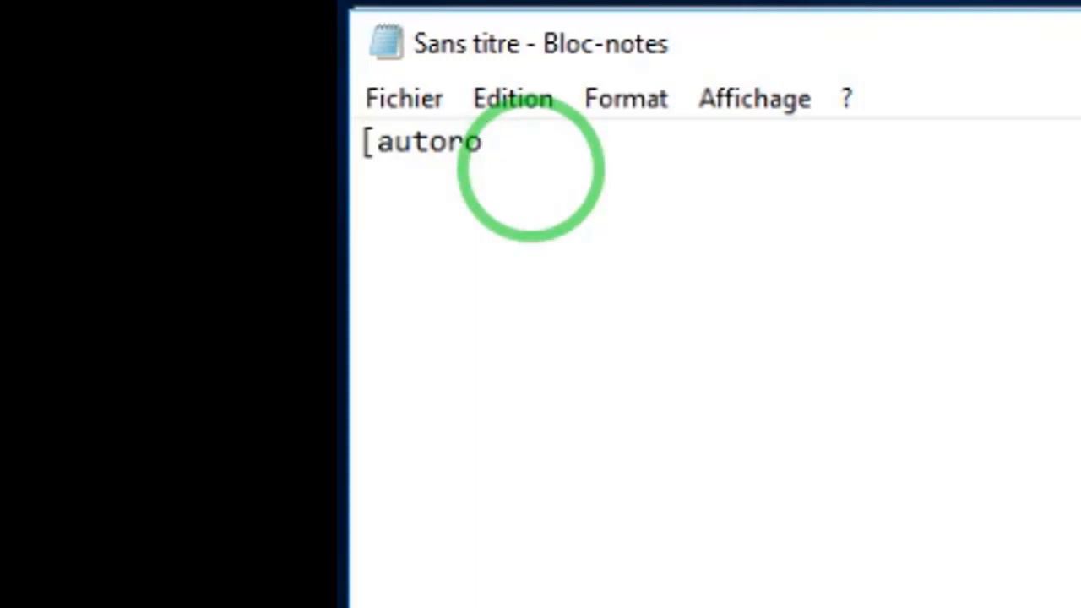
{"action": "key", "text": "BackSpace"}
{"action": "key", "text": "BackSpace"}
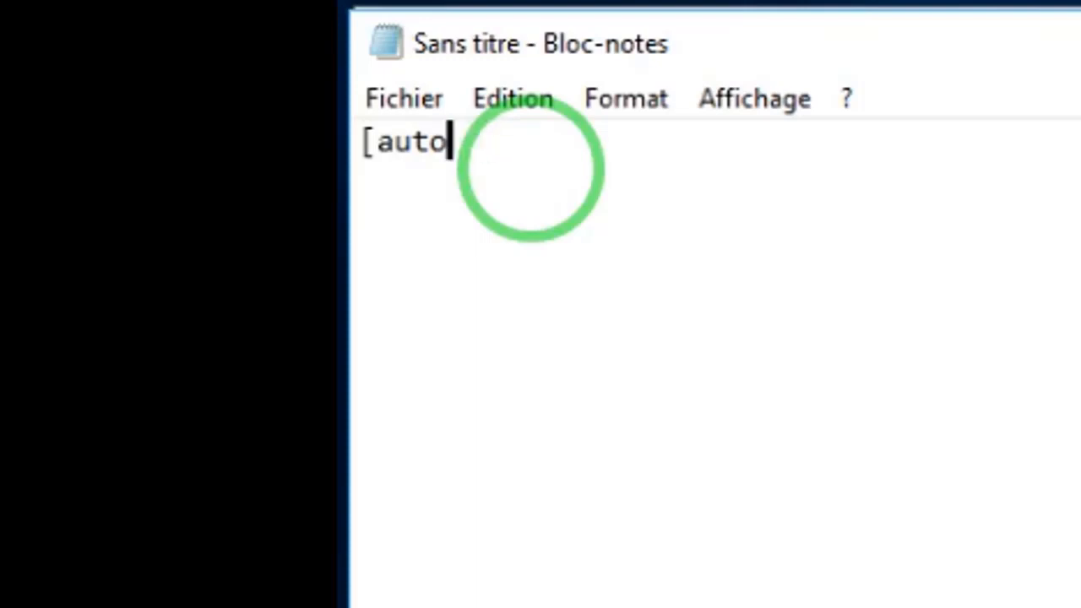
{"action": "type", "text": "run"}
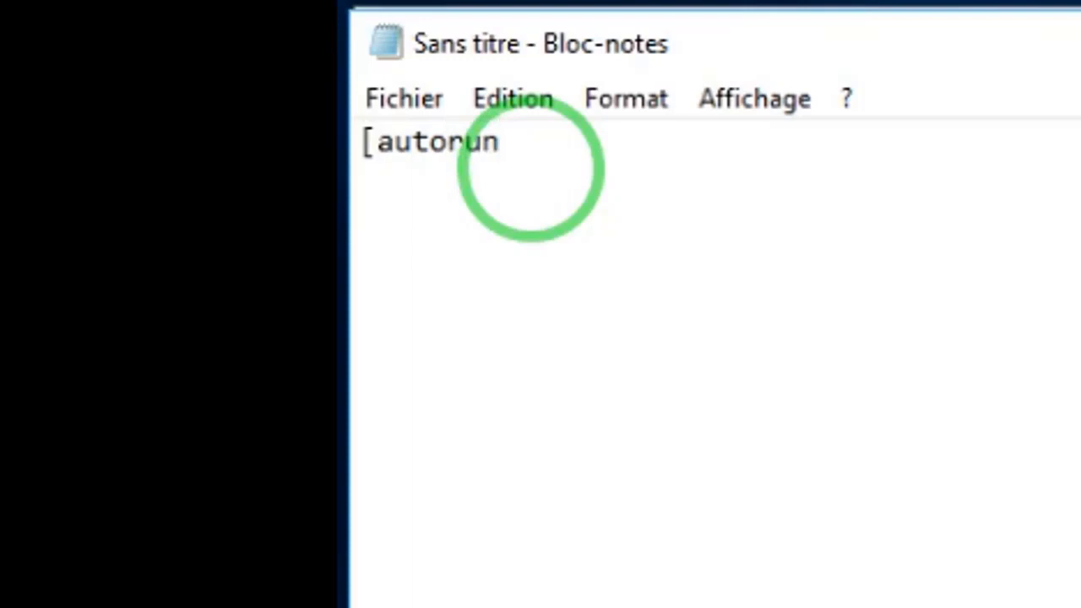
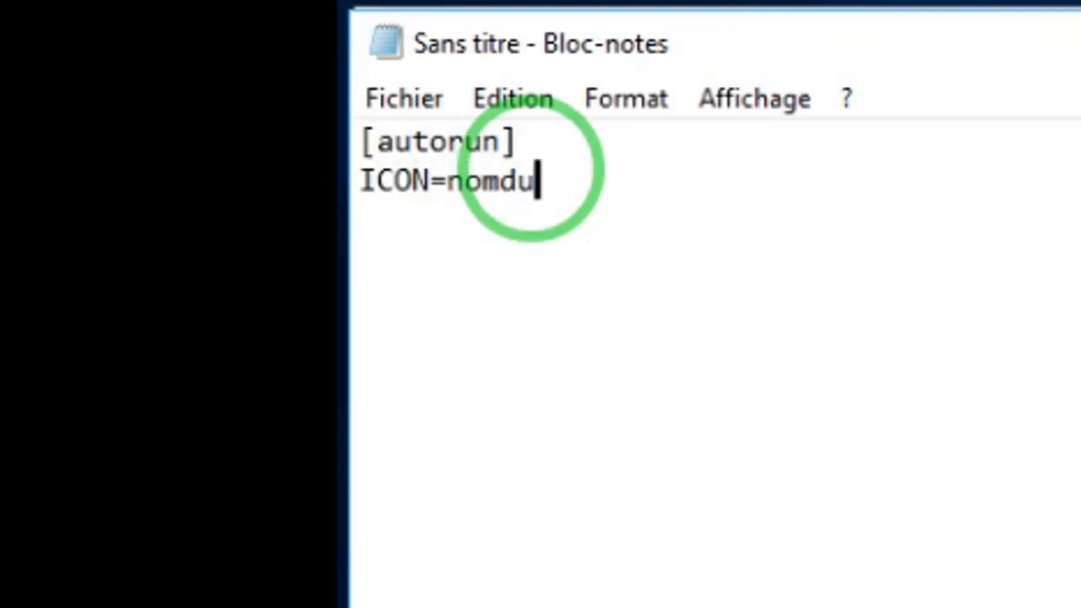
{"action": "type", "text": "ier.ico"}
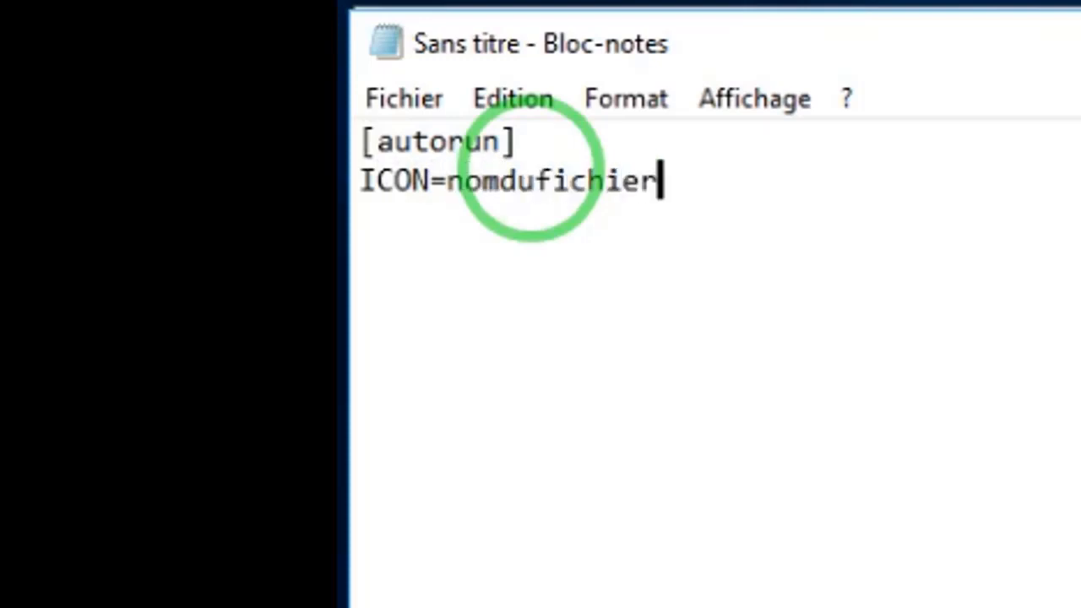
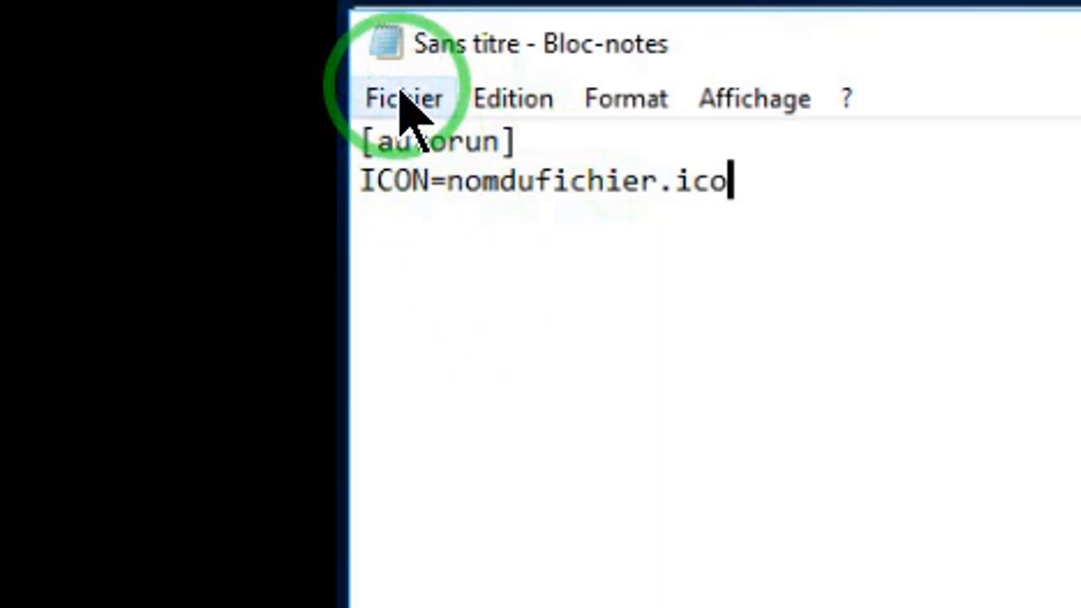
Start saving the document under a new name and choose the EAT_Marche (J:) drive as its location.
{"action": "left_click", "coordinate": [404, 99]}
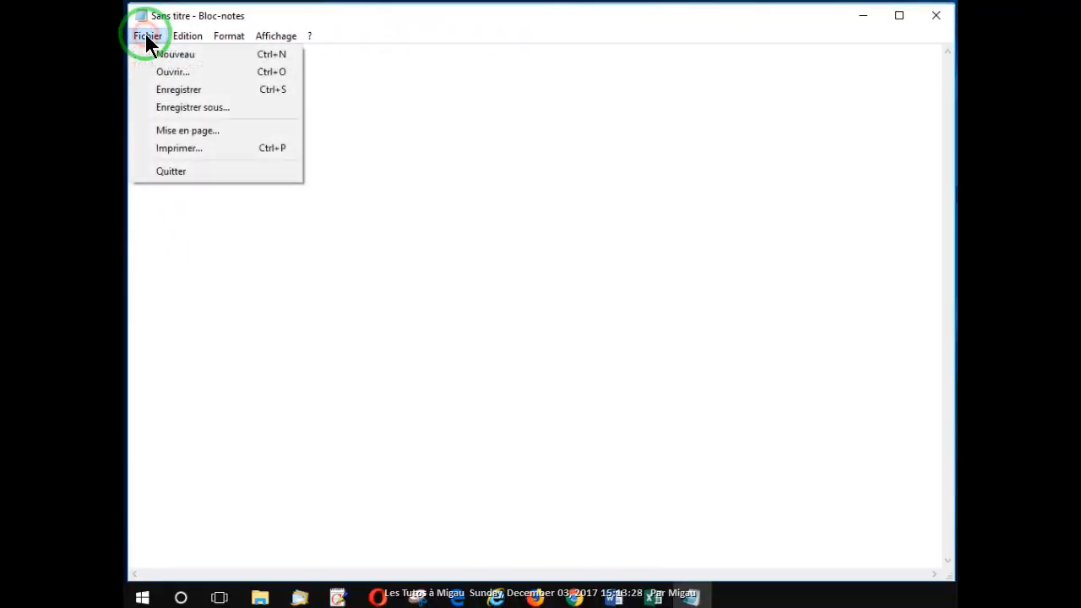
{"action": "left_click", "coordinate": [193, 110]}
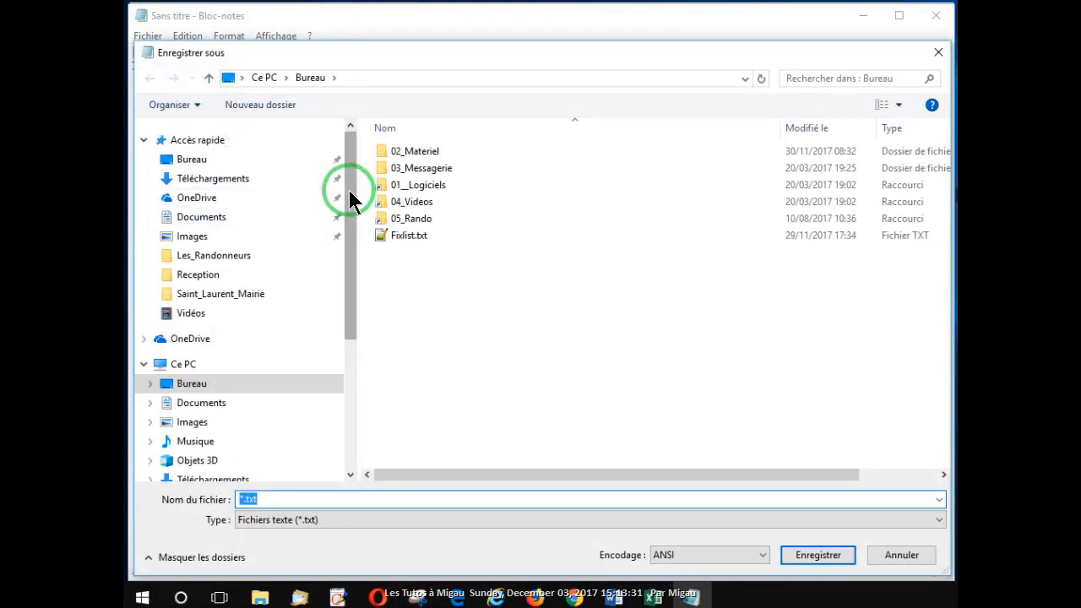
{"action": "left_click_drag", "start_coordinate": [350, 198], "coordinate": [357, 364]}
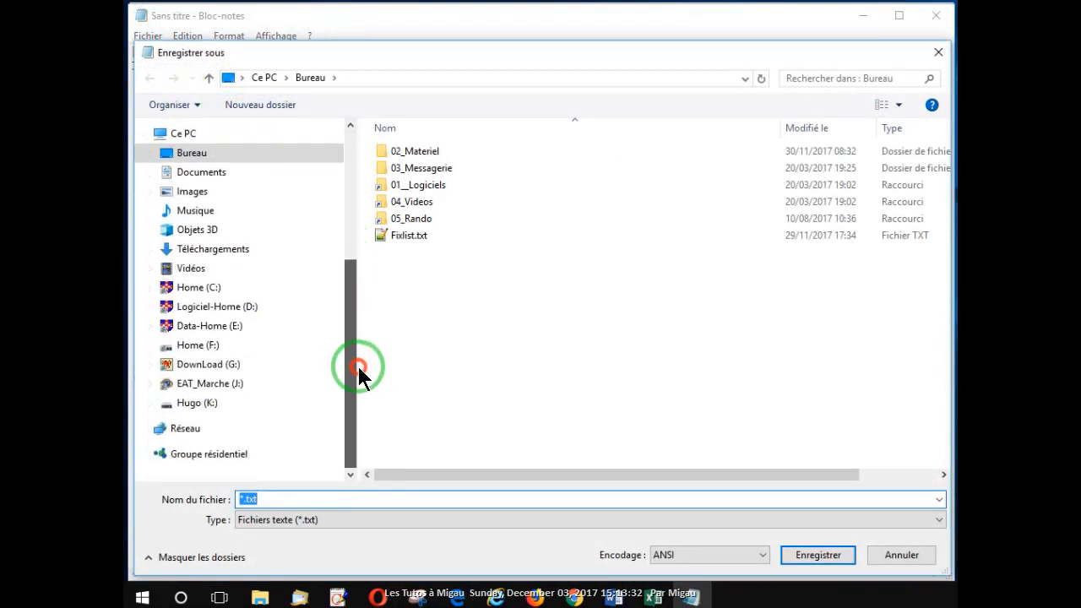
{"action": "left_click", "coordinate": [206, 391]}
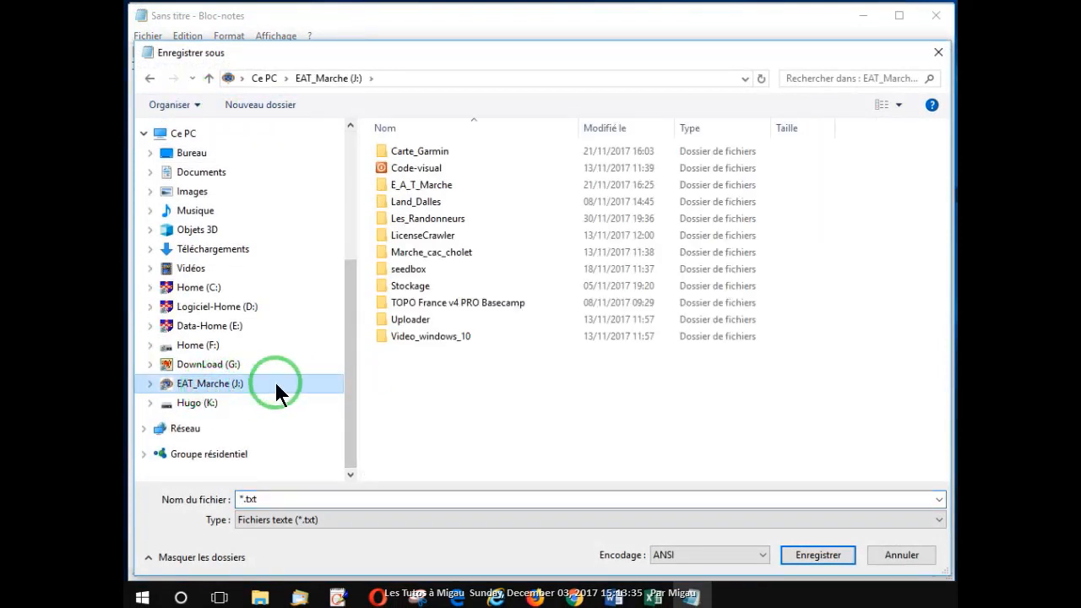
{"action": "scroll", "coordinate": [270, 342], "scroll_direction": "down", "scroll_amount": 5}
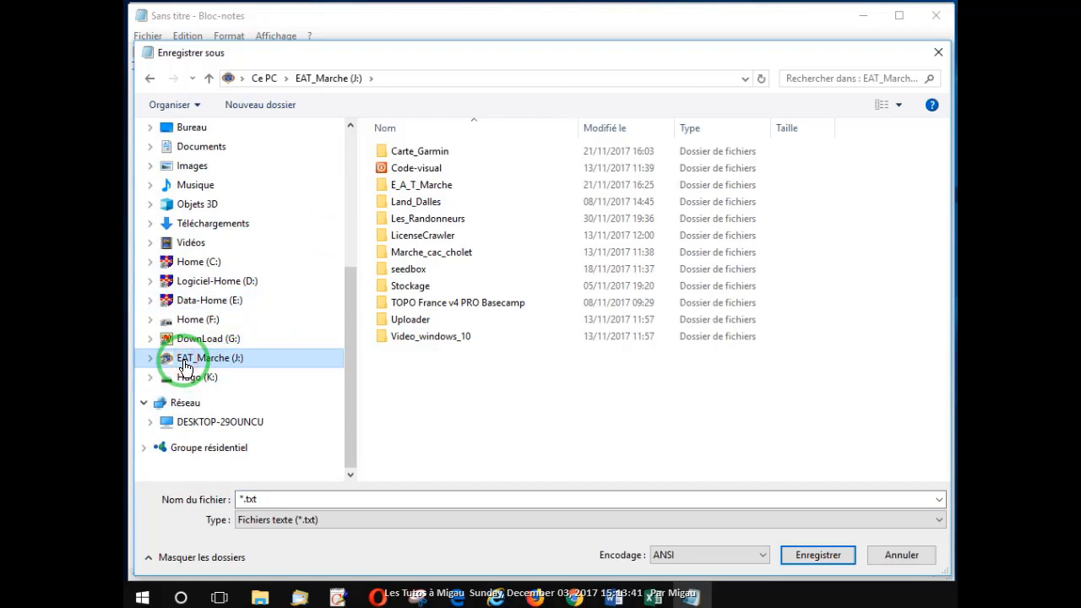
Name the file Autorun.inf and set its file type to Tous les fichiers (*.*) for saving on the EAT_Marche (J:) drive.
{"action": "left_click", "coordinate": [255, 498]}
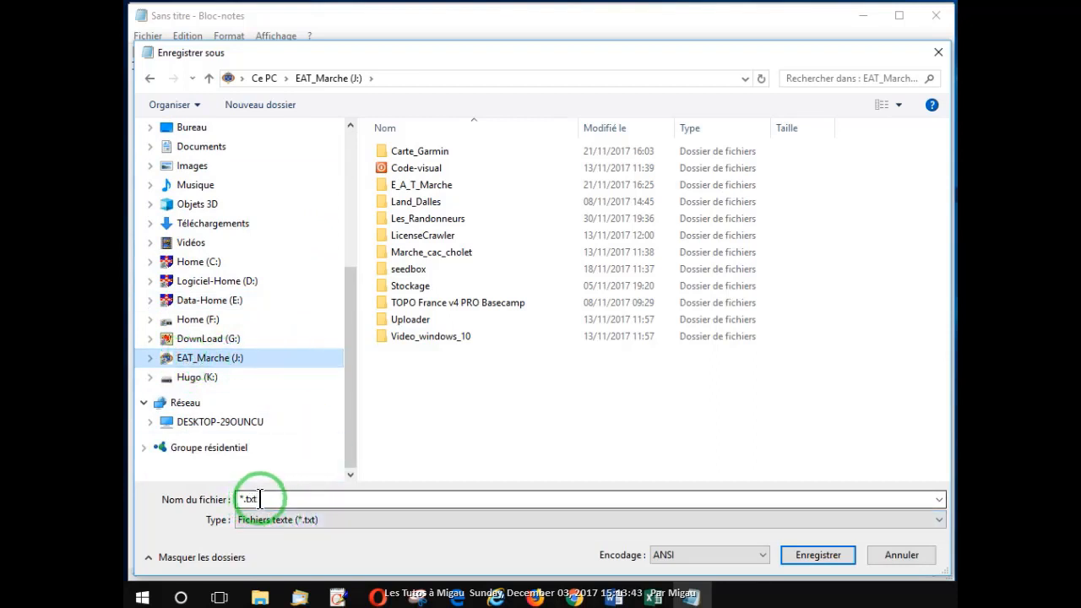
{"action": "left_click_drag", "start_coordinate": [260, 498], "coordinate": [236, 500]}
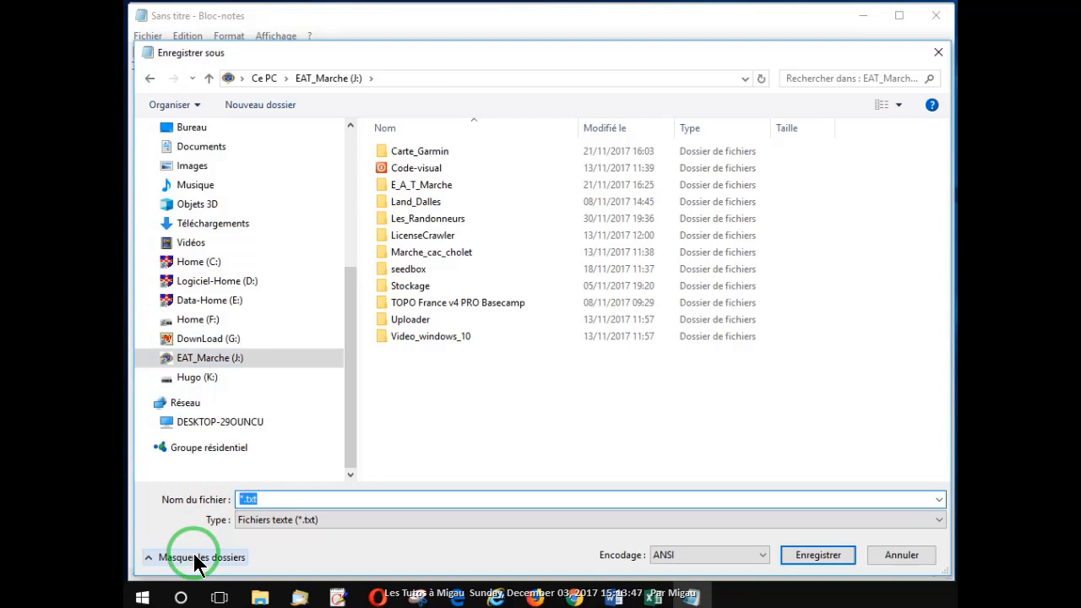
{"action": "type", "text": "Aut"}
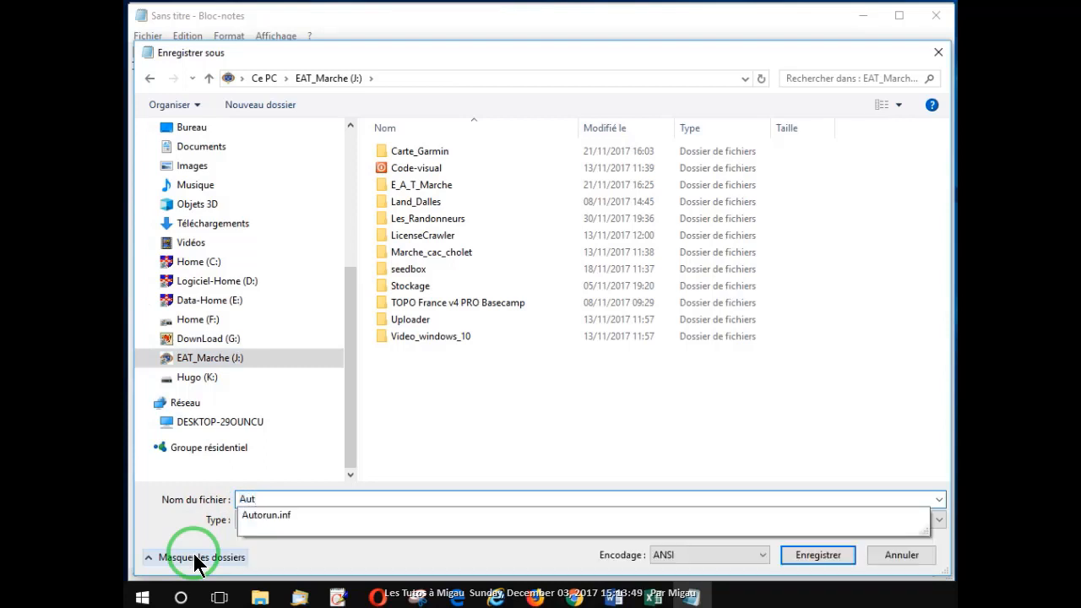
{"action": "type", "text": "orun.inf"}
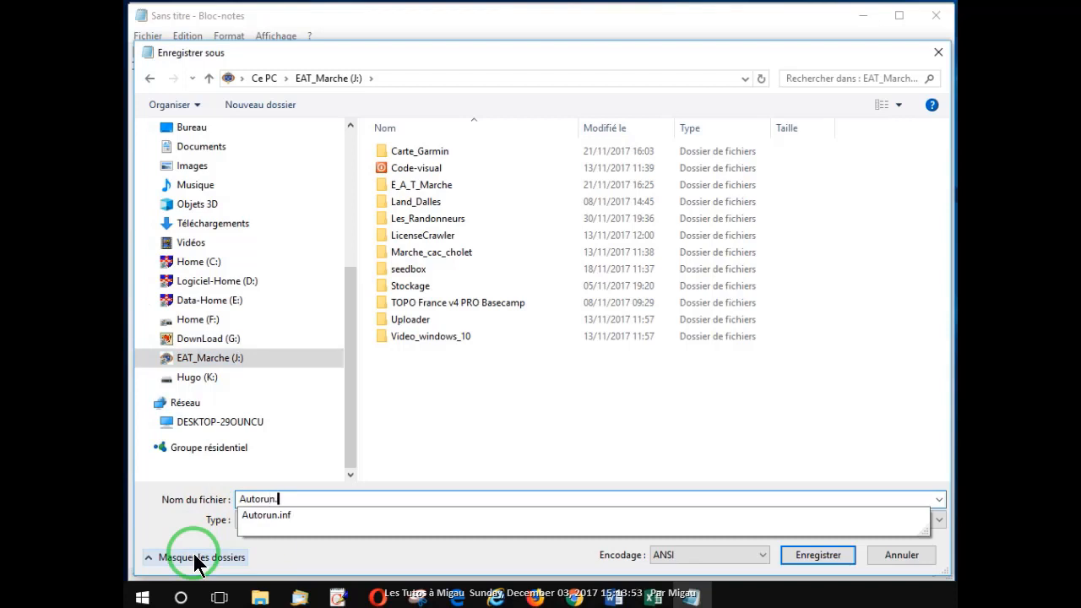
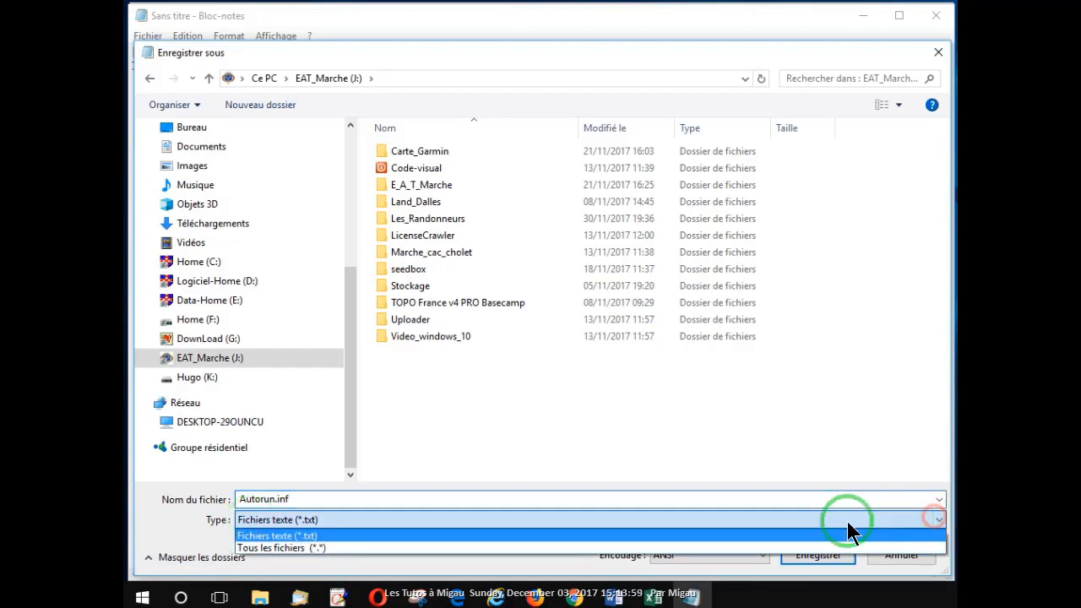
{"action": "left_click", "coordinate": [300, 546]}
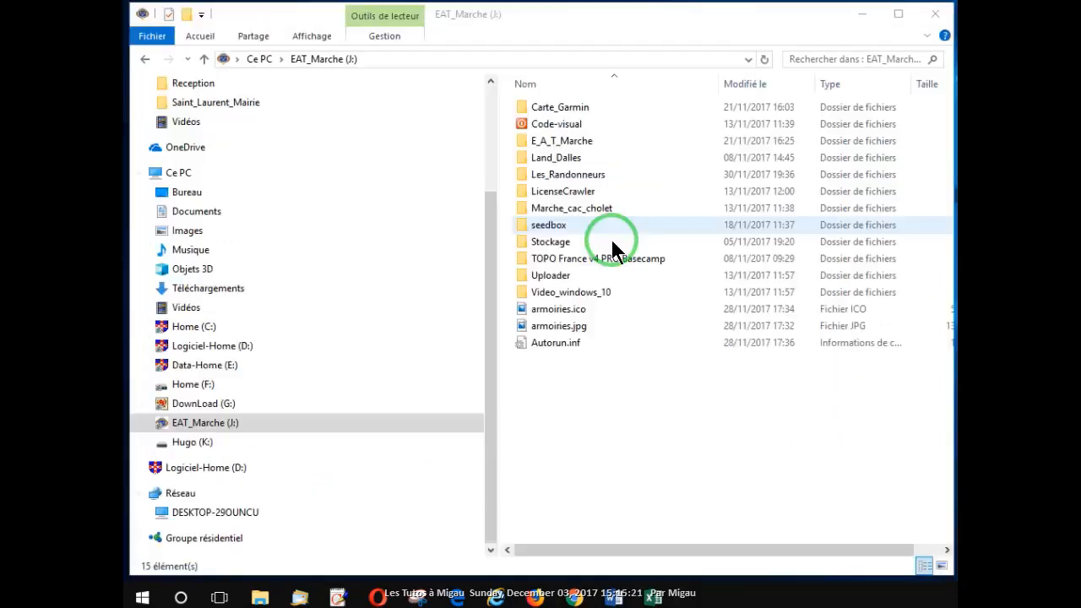
Open Autorun.inf from the EAT_Marche (J:) drive with Bloc-notes and examine its autorun section and icon line.
{"action": "right_click", "coordinate": [552, 345]}
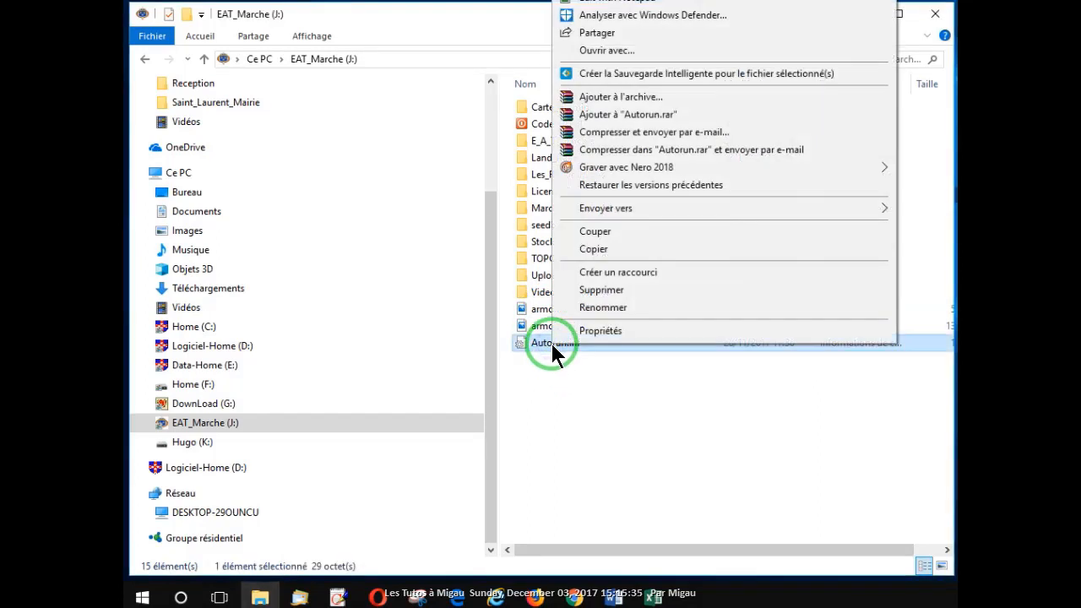
{"action": "left_click", "coordinate": [601, 51]}
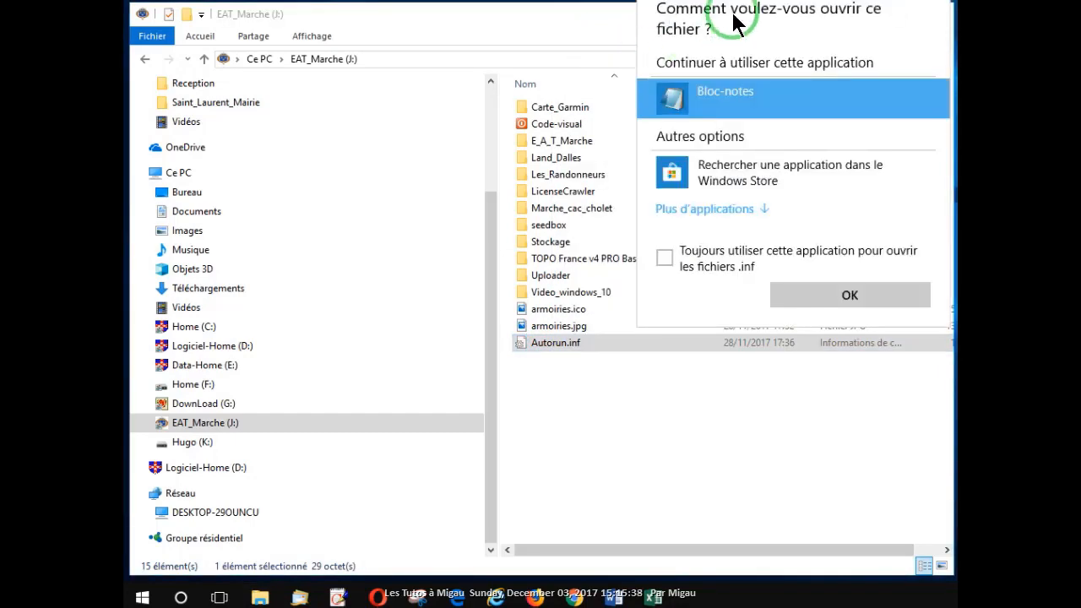
{"action": "left_click", "coordinate": [782, 295]}
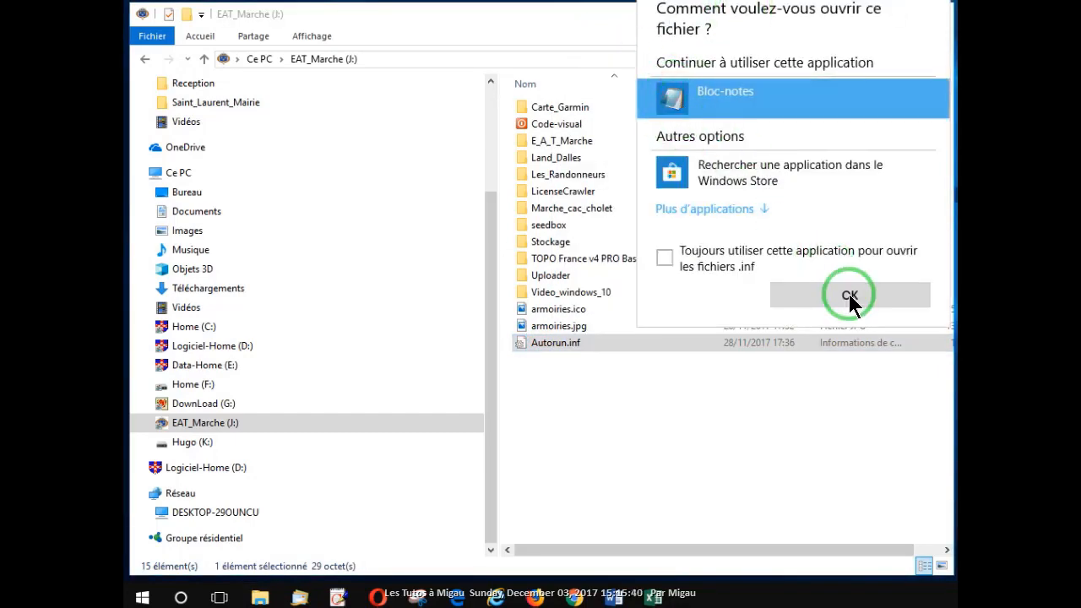
{"action": "left_click_drag", "start_coordinate": [447, 25], "coordinate": [480, 334]}
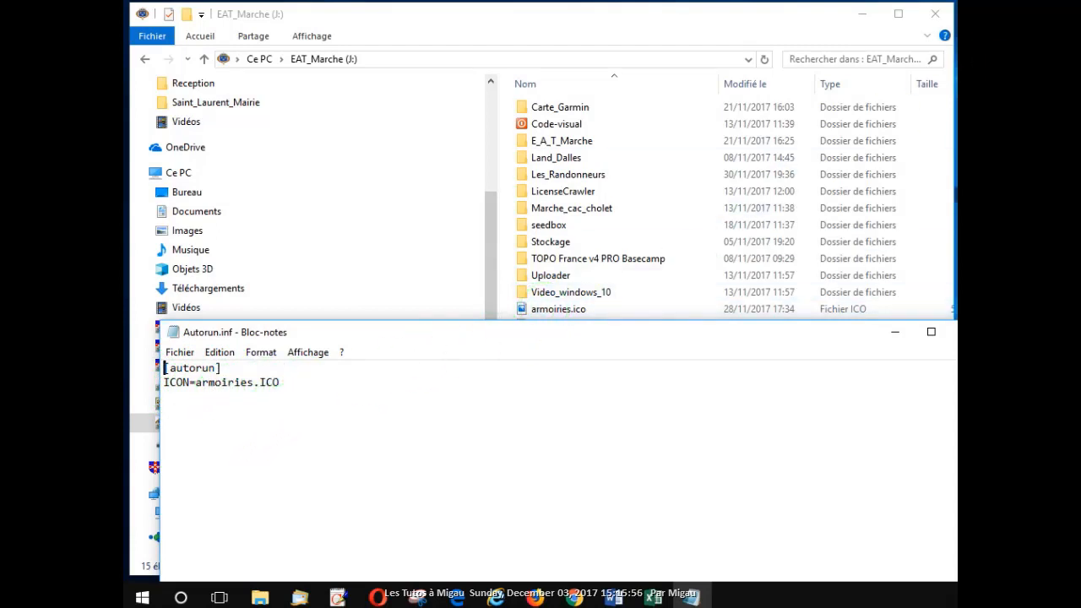
{"action": "left_click", "coordinate": [629, 390]}
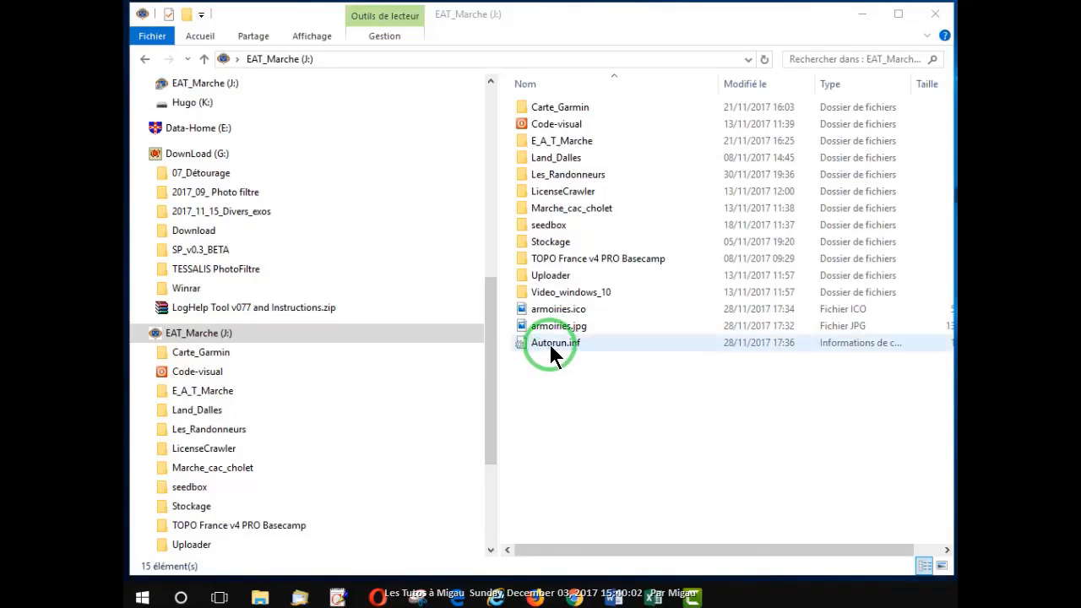
Set the Lecture seule attribute in the properties of Autorun.inf on the EAT_Marche (J:) drive and apply it.
{"action": "left_click", "coordinate": [550, 343]}
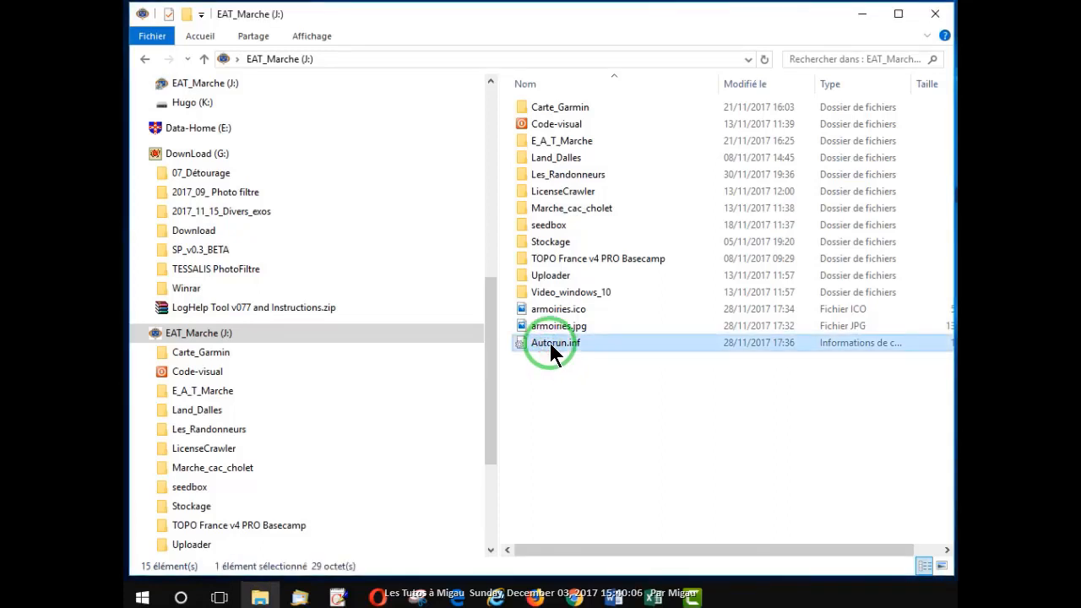
{"action": "right_click", "coordinate": [550, 344]}
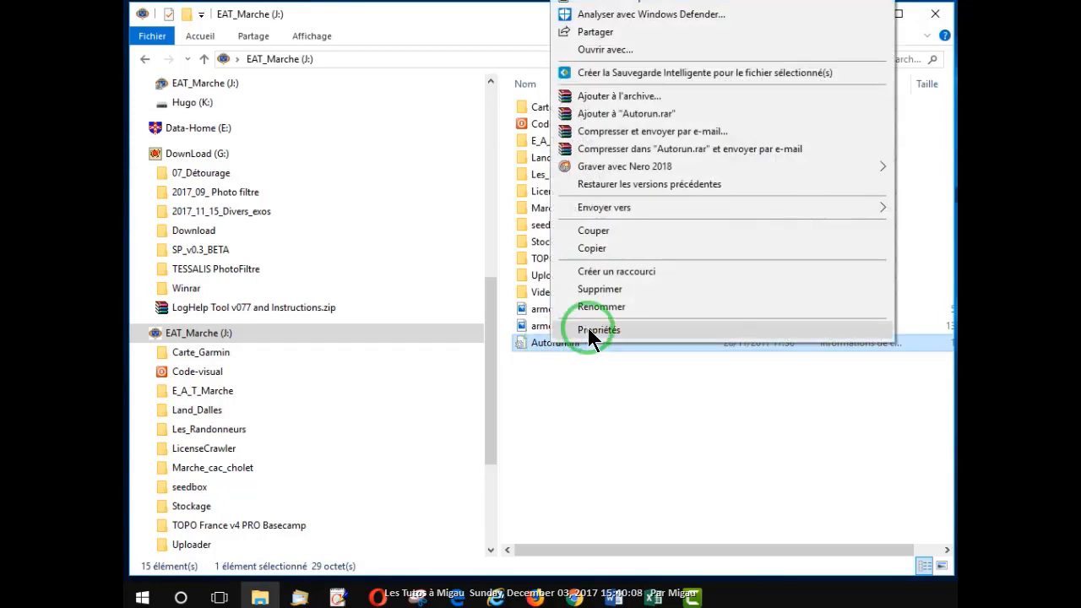
{"action": "left_click", "coordinate": [590, 330]}
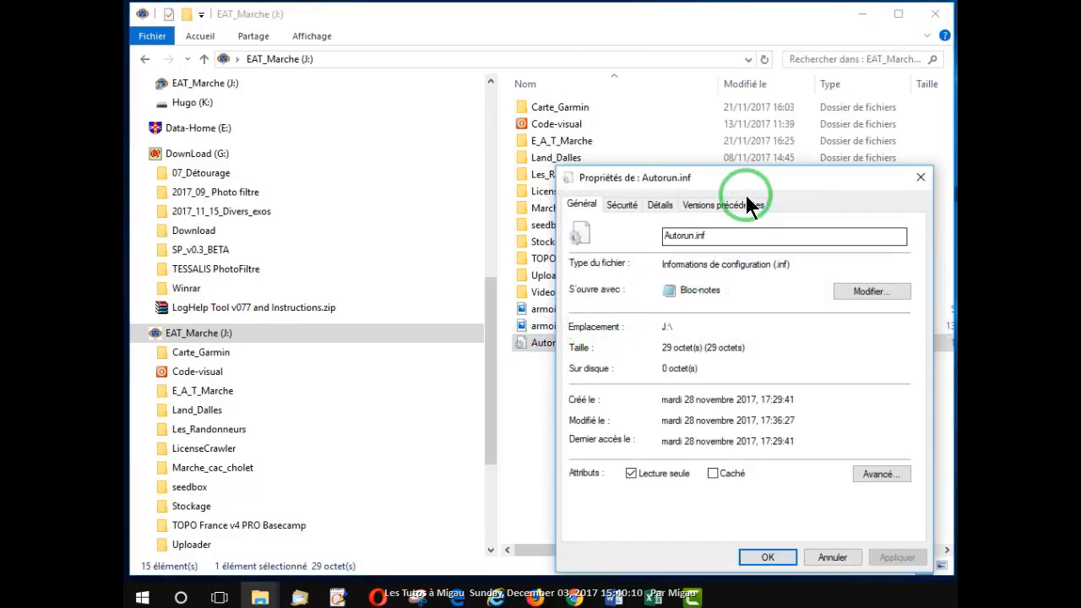
{"action": "left_click_drag", "start_coordinate": [744, 178], "coordinate": [618, 67]}
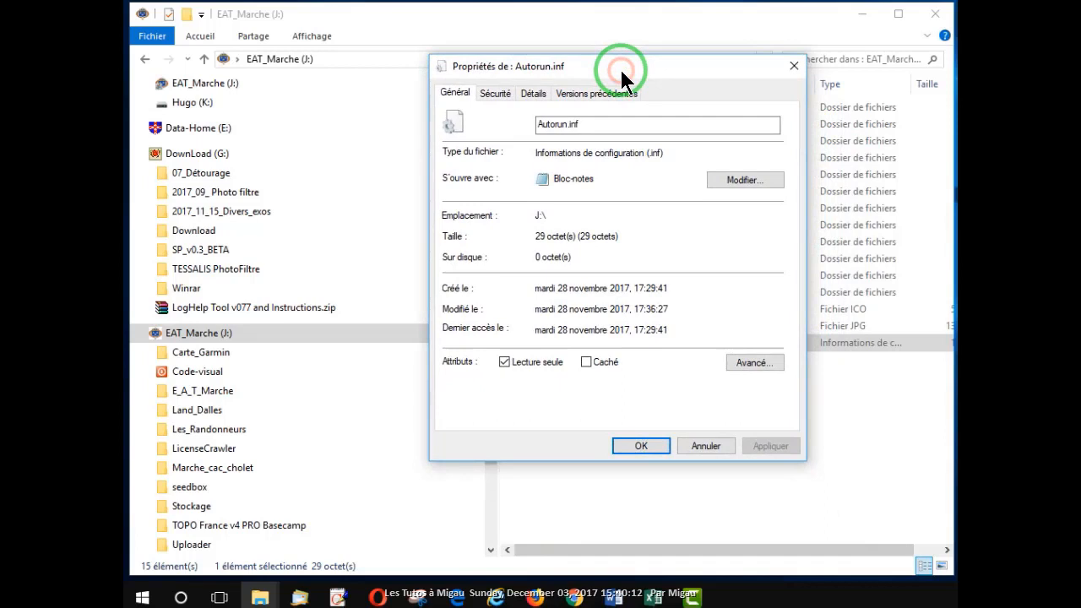
{"action": "left_click", "coordinate": [505, 362]}
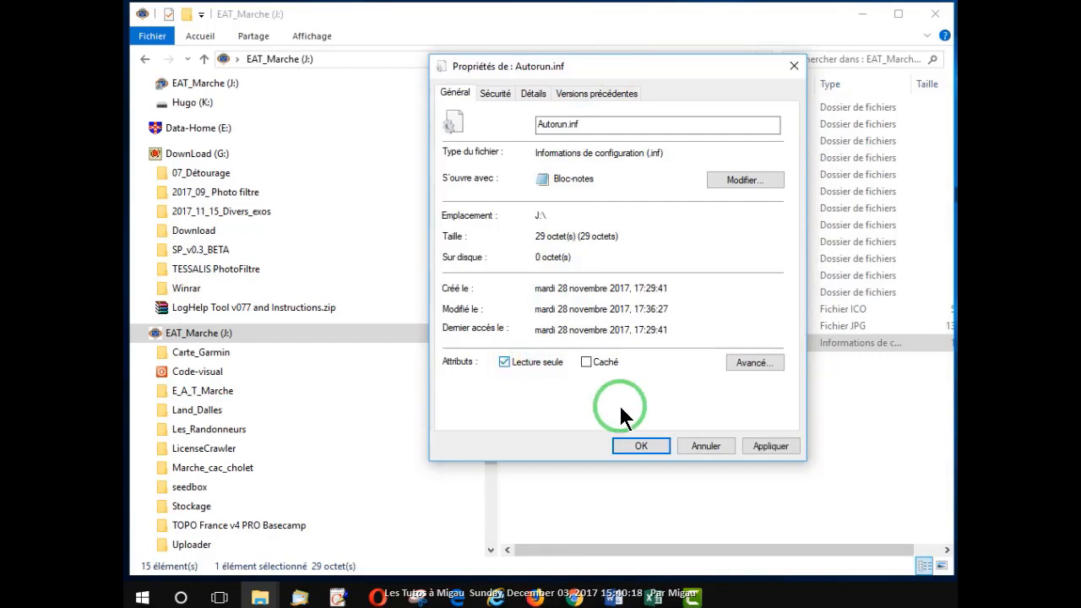
{"action": "left_click", "coordinate": [763, 446]}
{"action": "left_click", "coordinate": [642, 446]}
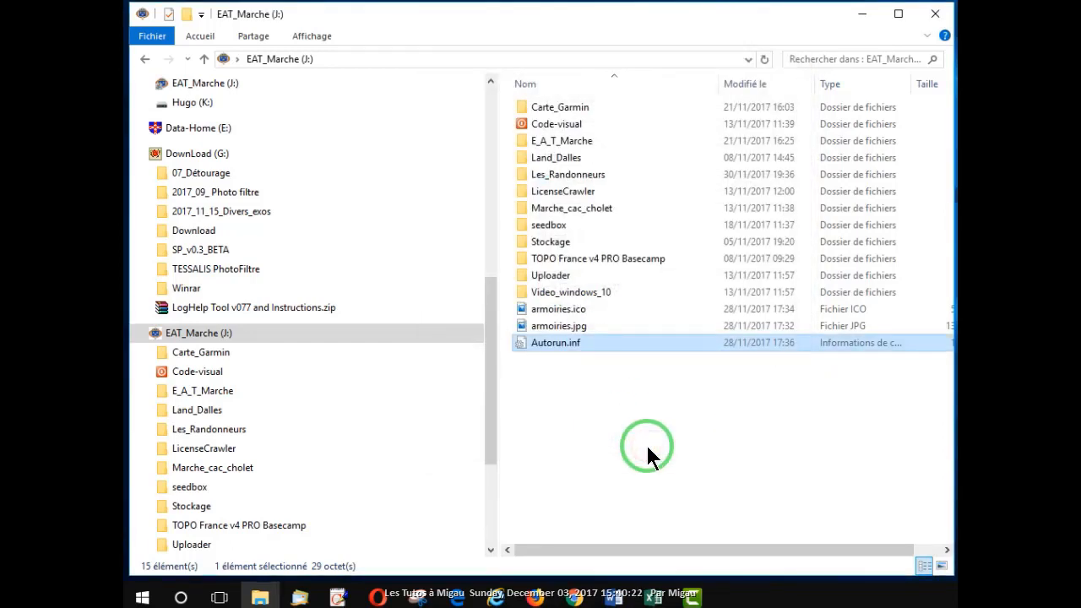
Reopen the properties of Autorun.inf, clear and re-enable the Lecture seule attribute, and apply it again.
{"action": "right_click", "coordinate": [568, 350]}
{"action": "left_click", "coordinate": [607, 334]}
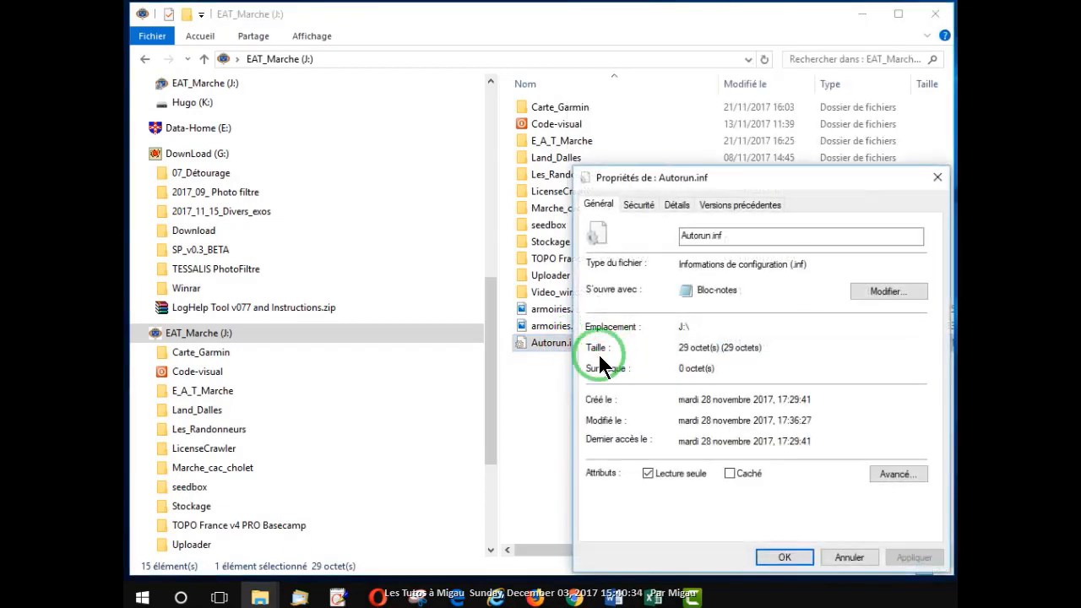
{"action": "left_click", "coordinate": [648, 473]}
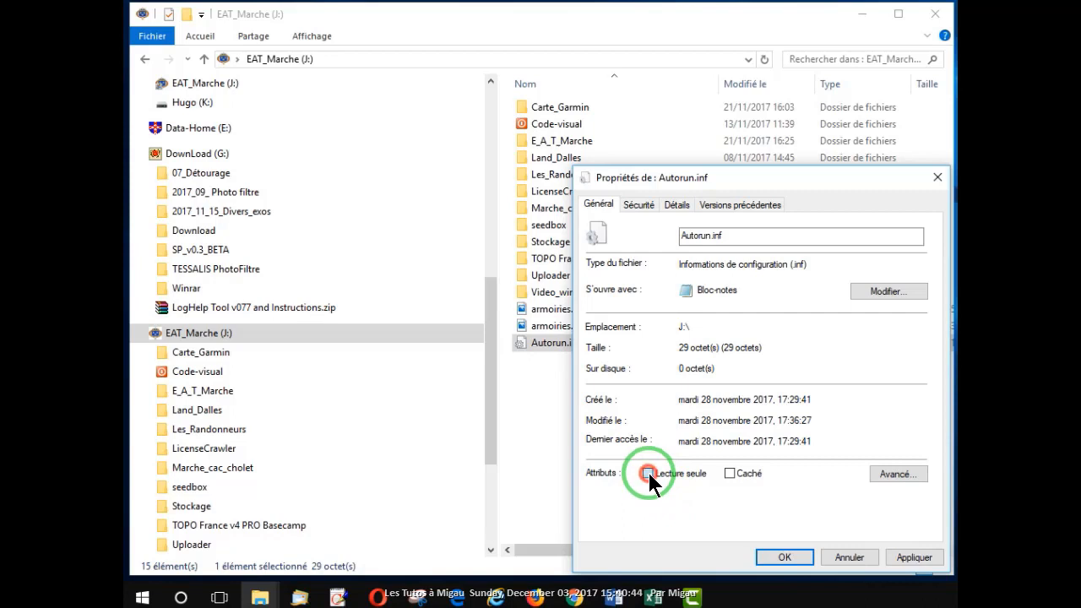
{"action": "left_click", "coordinate": [912, 557]}
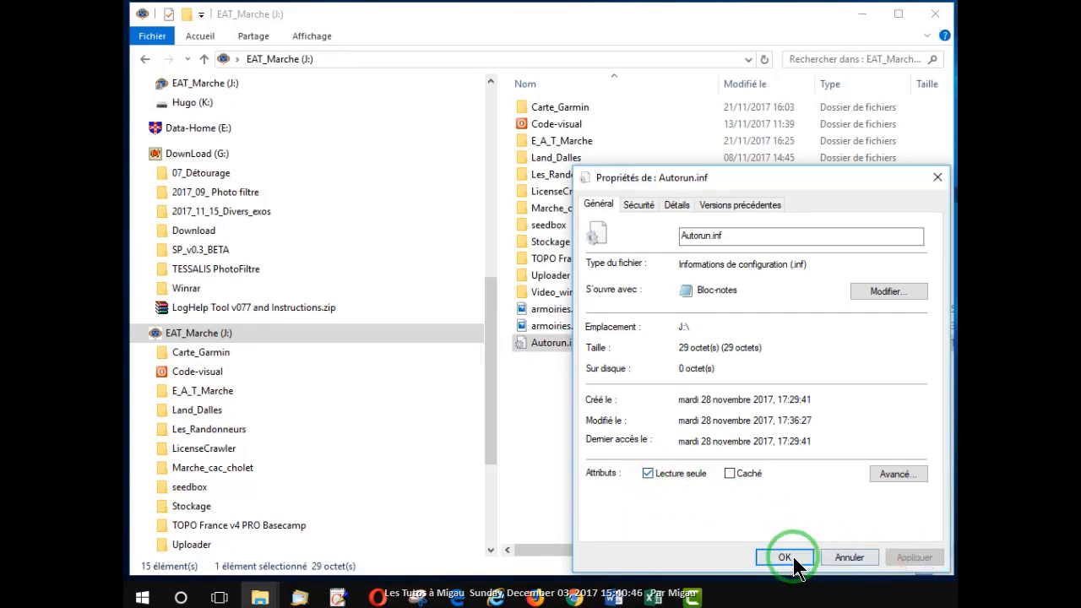
{"action": "left_click", "coordinate": [790, 558]}
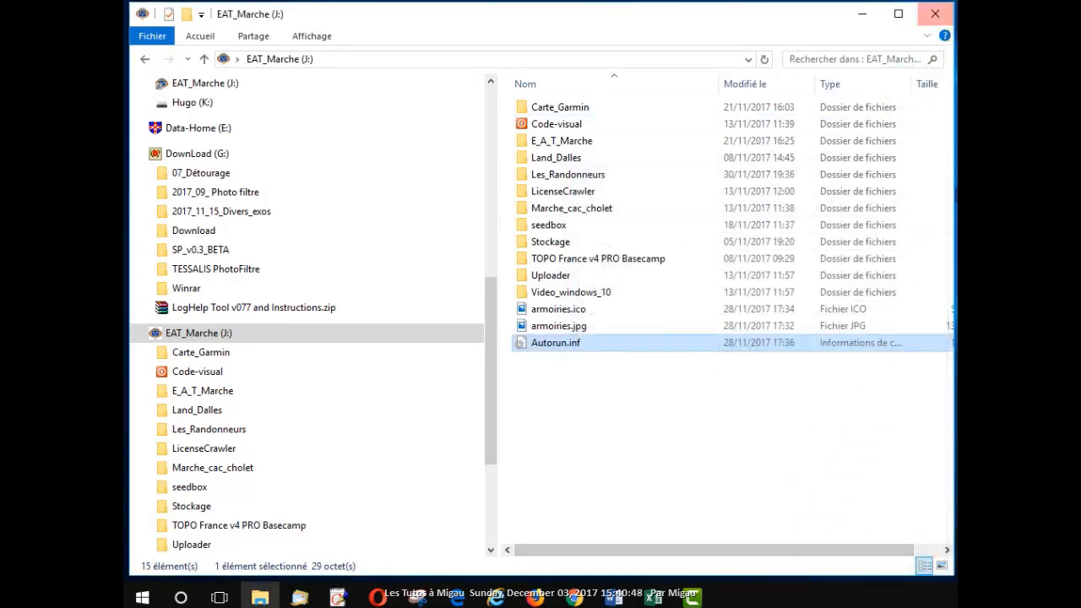